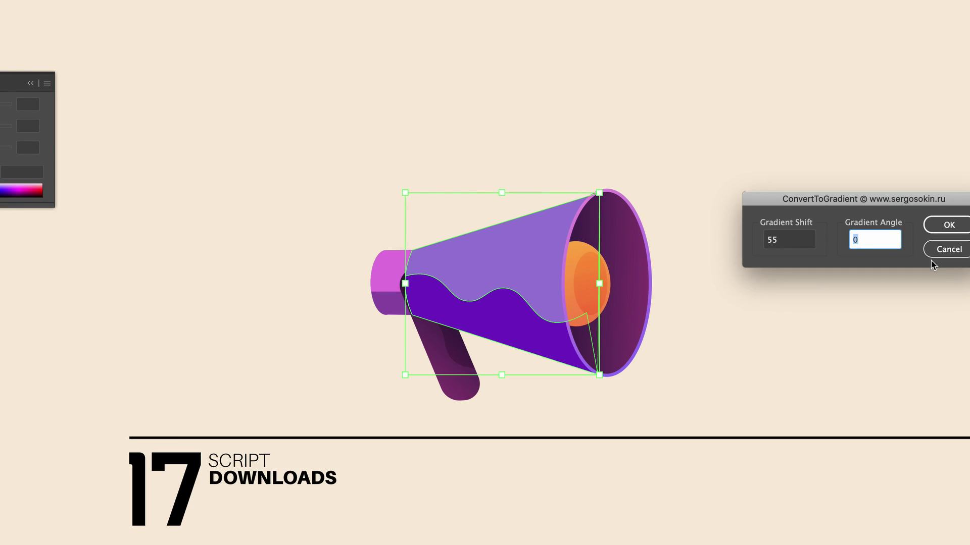
# Apply the gradient at a 90° angle and deselect the megaphone to view the result
pyautogui.write('90')
pyautogui.click(948, 226)
pyautogui.click(884, 317)
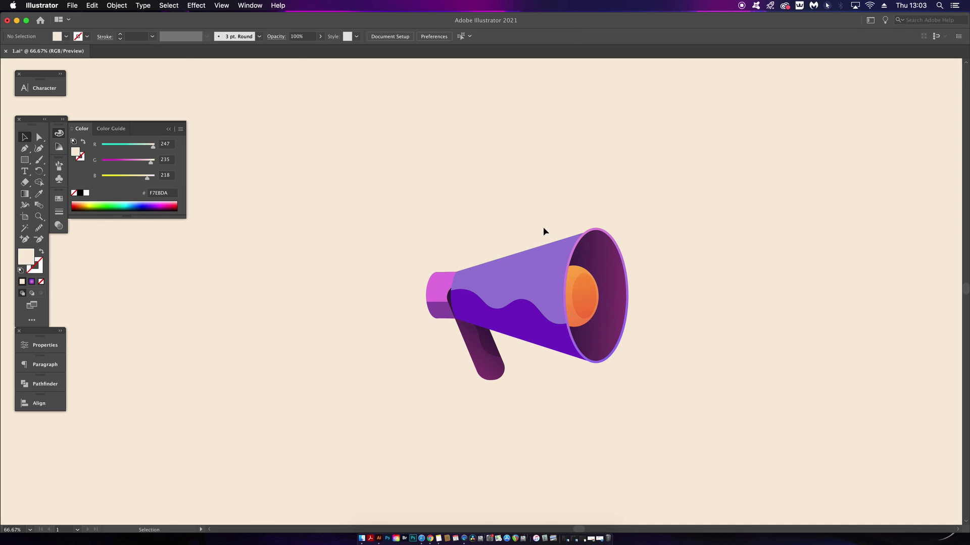
# Select the megaphone's cone and wave shapes together
pyautogui.press('super+1')
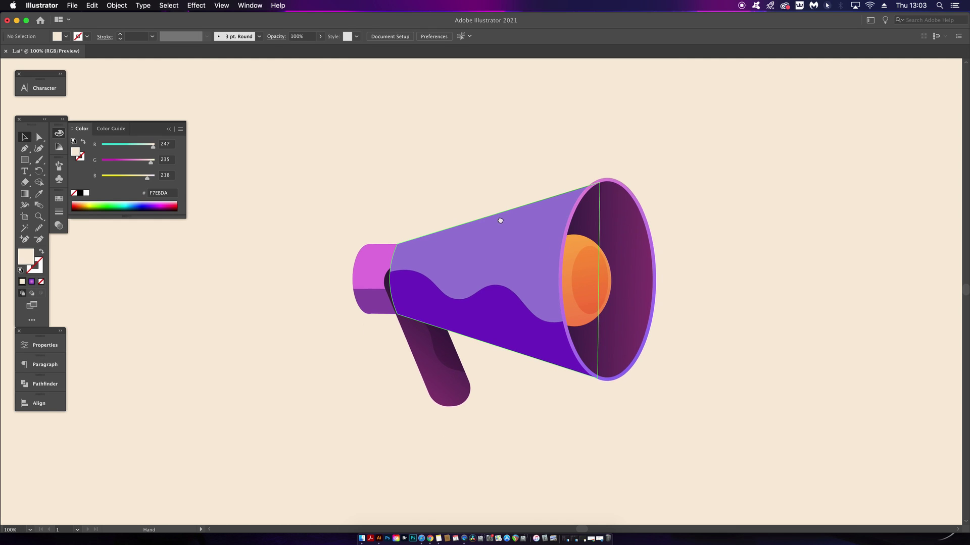
pyautogui.click(503, 233)
pyautogui.press('super+minus')
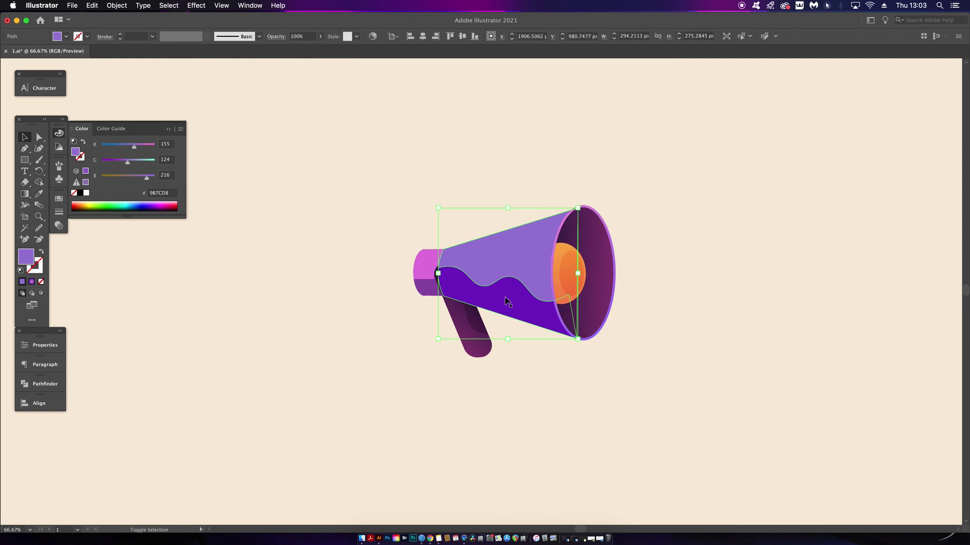
pyautogui.keyDown('shift'); pyautogui.click(507, 305); pyautogui.keyUp('shift')
# Run the ConvertToGradient script and set Gradient Shift to 55
pyautogui.click(72, 5)
pyautogui.moveTo(85, 202)
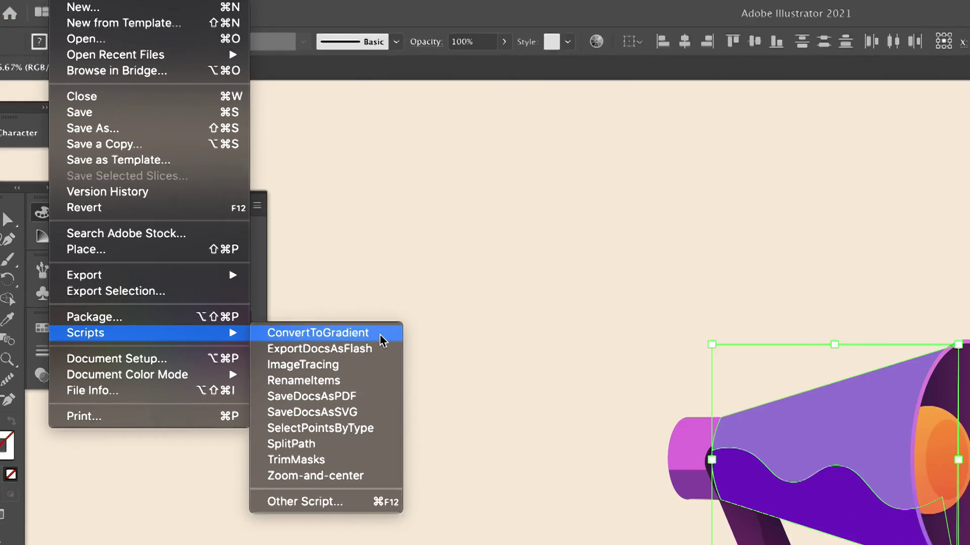
pyautogui.click(460, 388)
pyautogui.moveTo(415, 248); pyautogui.dragTo(809, 195)
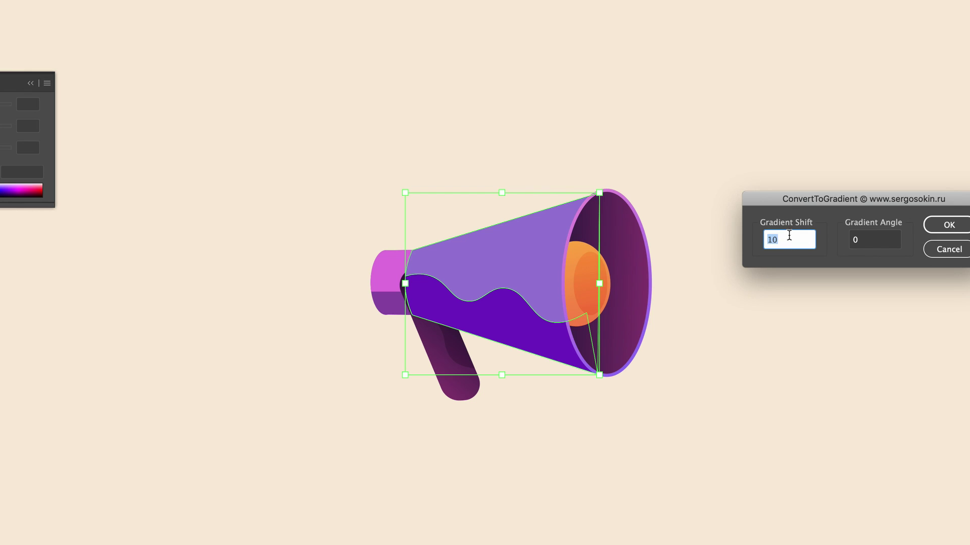
pyautogui.write('55')
pyautogui.click(889, 241)
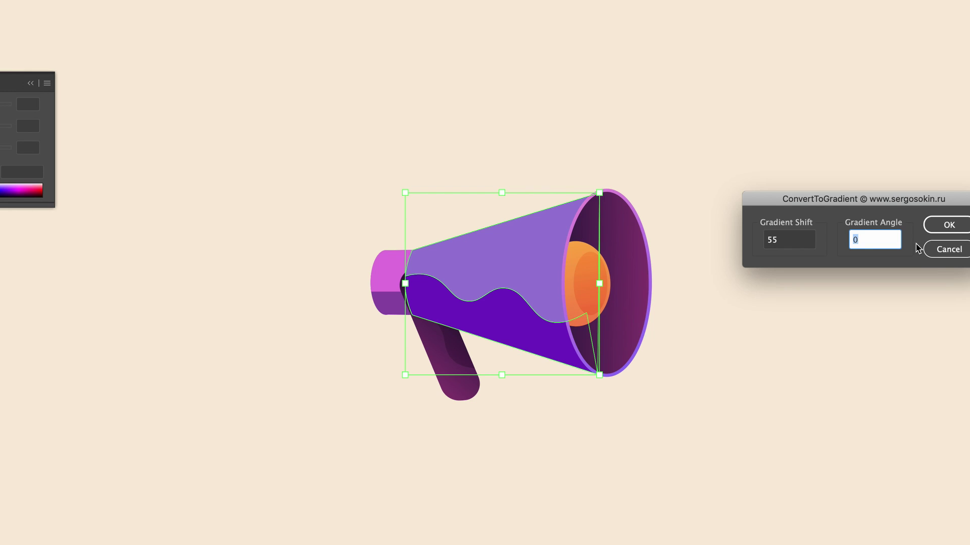
# Enter a 90° gradient angle, confirm the conversion, and deselect the megaphone
pyautogui.write('90')
pyautogui.click(948, 226)
pyautogui.click(881, 317)
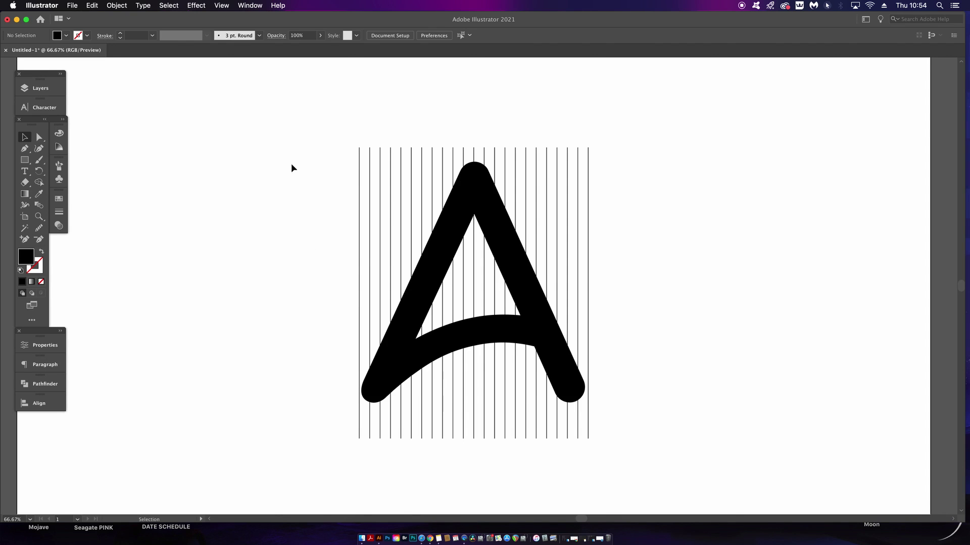
pyautogui.moveTo(279, 141); pyautogui.dragTo(702, 471)
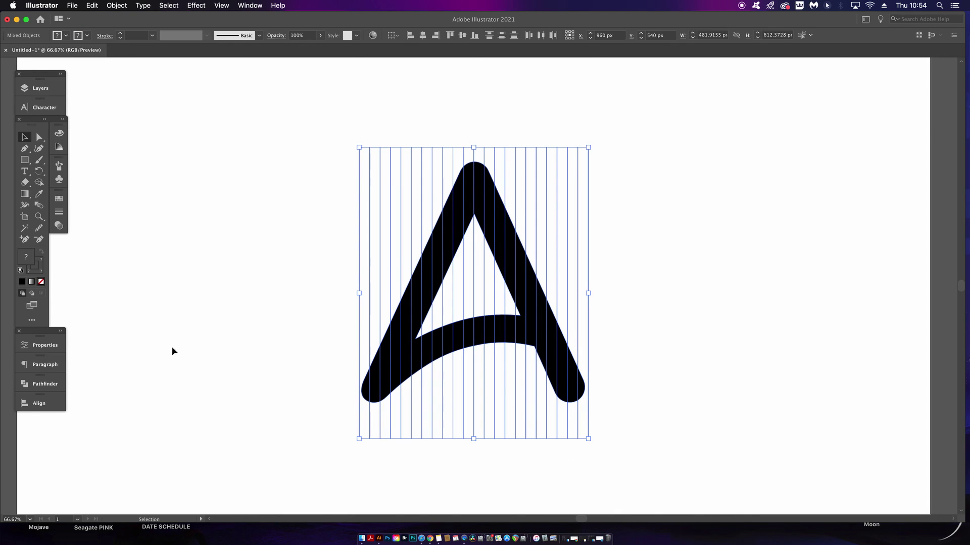
pyautogui.click(43, 384)
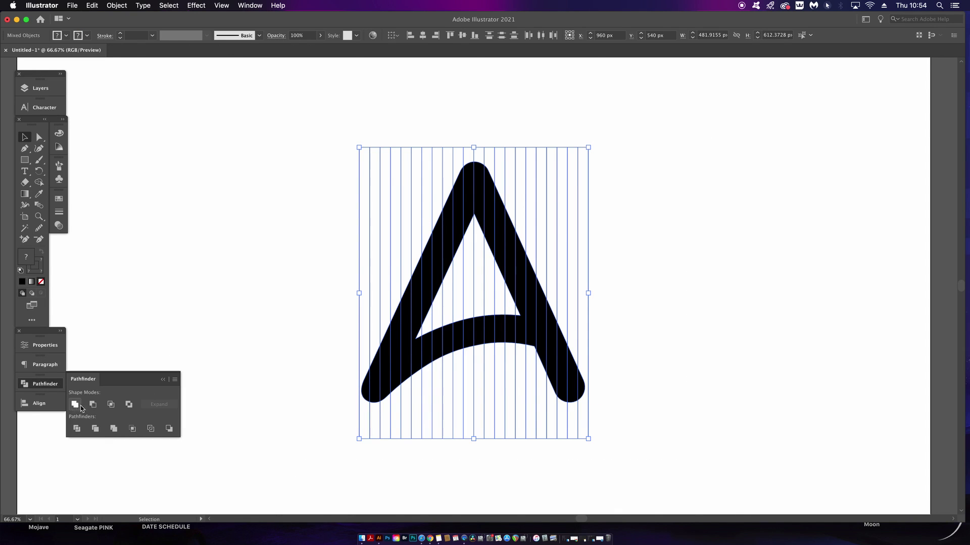
pyautogui.click(128, 405)
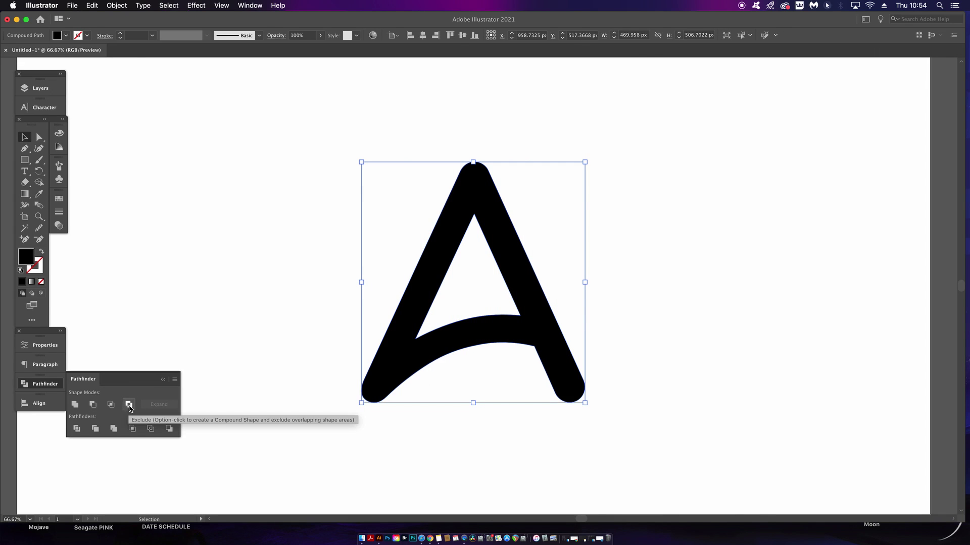
pyautogui.press('super+z')
pyautogui.click(111, 405)
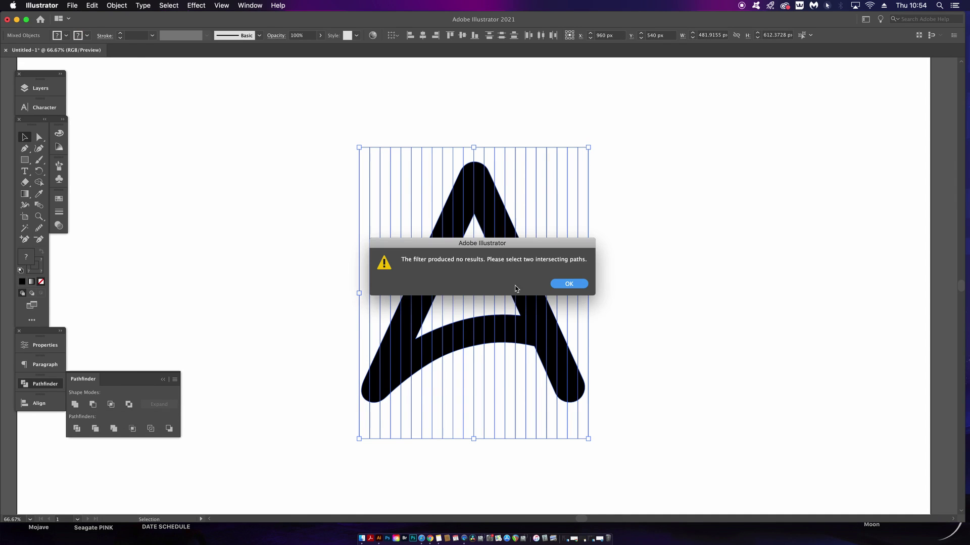
pyautogui.click(561, 285)
pyautogui.click(151, 428)
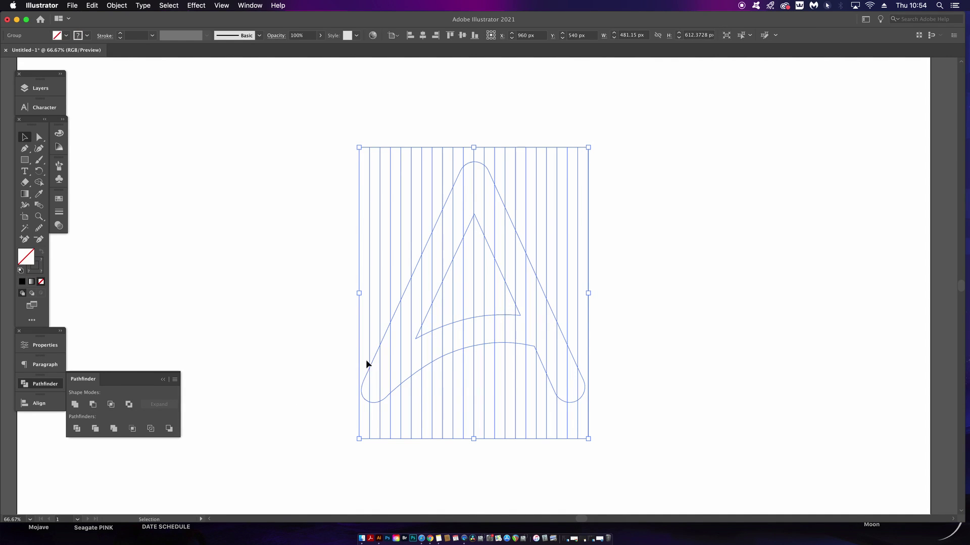
pyautogui.press('super+z')
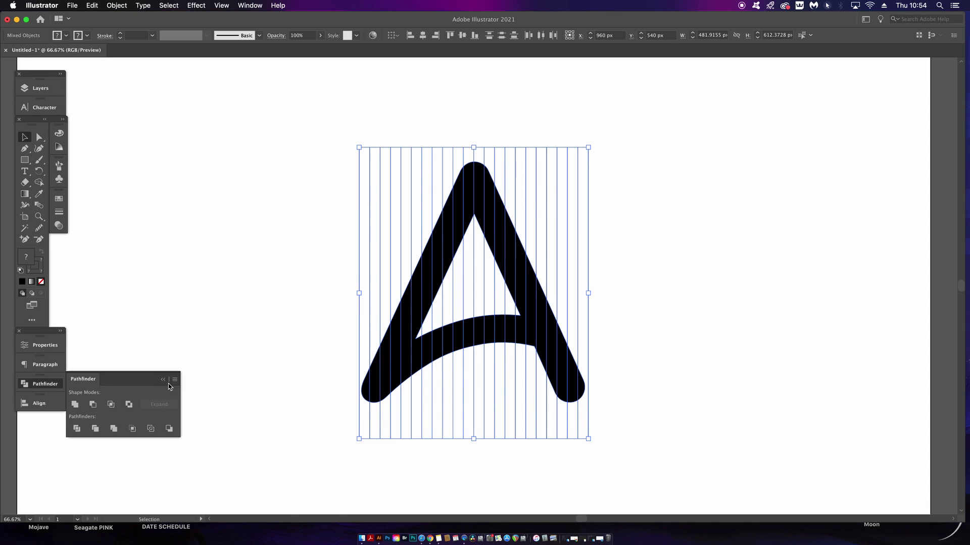
pyautogui.click(163, 380)
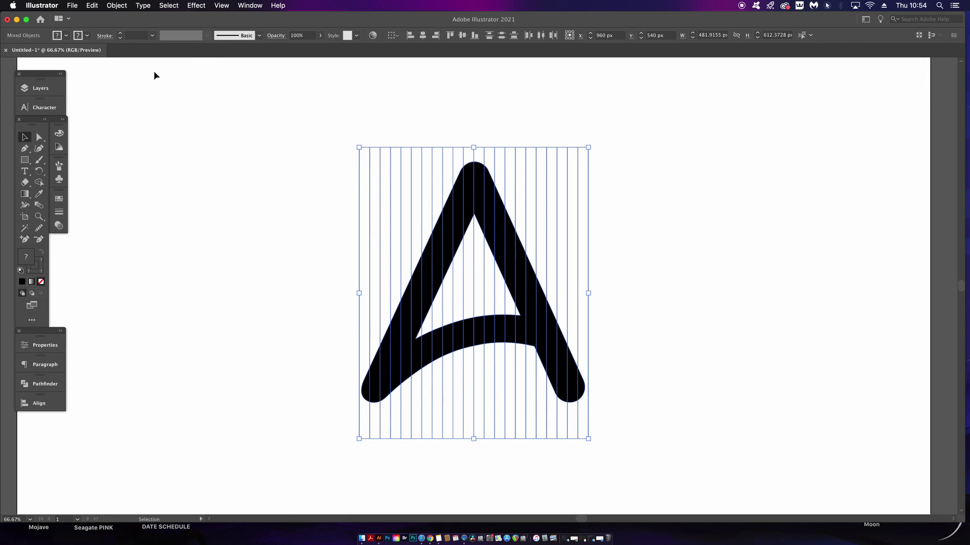
# Run the SplitPath script with Minus Front to trim the lines to the A
pyautogui.click(73, 5)
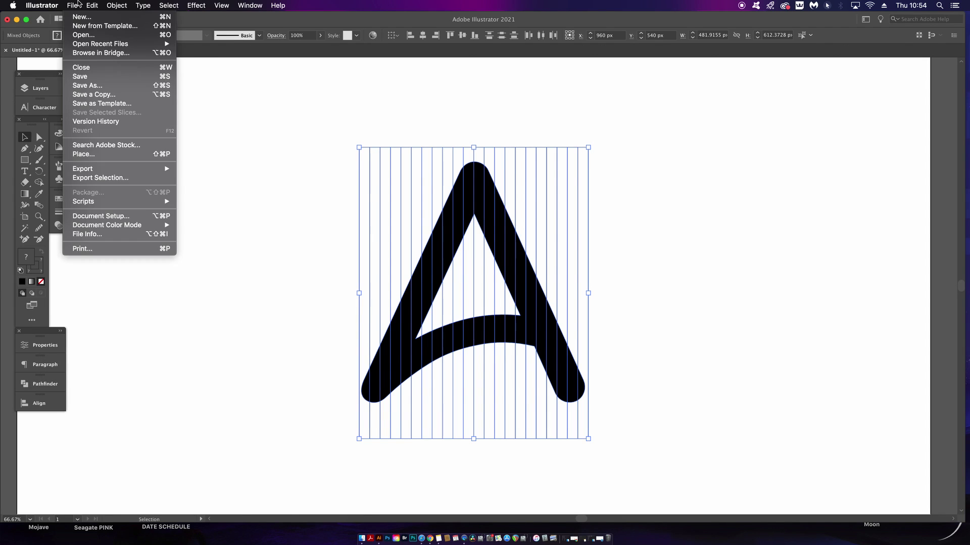
pyautogui.moveTo(119, 204)
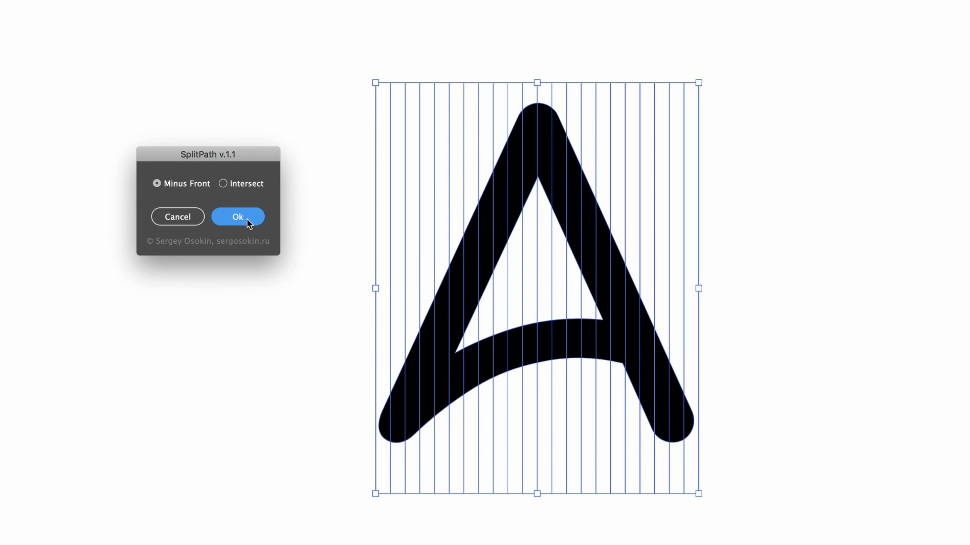
pyautogui.click(238, 216)
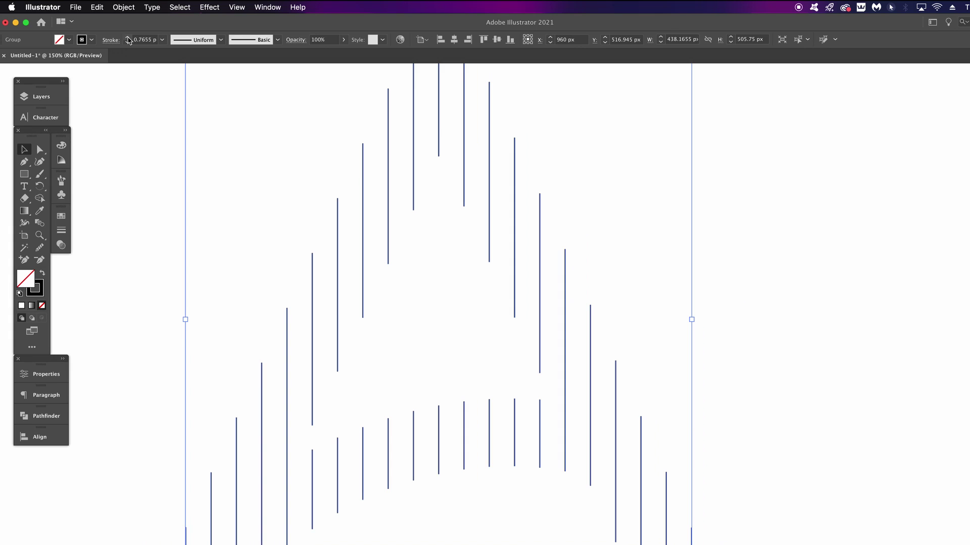
# Raise the A's line segments to a 3 pt stroke with Round Cap, then deselect
pyautogui.click(127, 38)
pyautogui.click(128, 38)
pyautogui.click(128, 38)
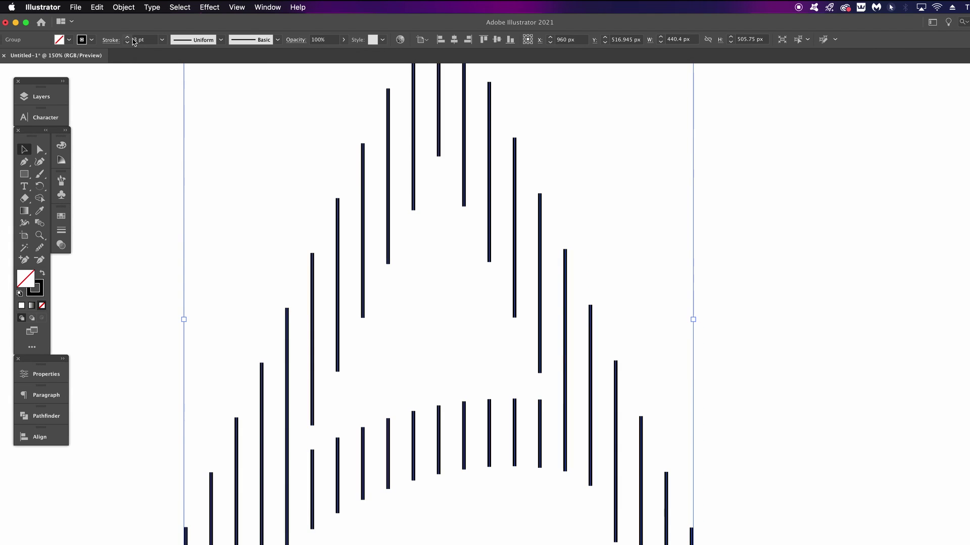
pyautogui.click(276, 5)
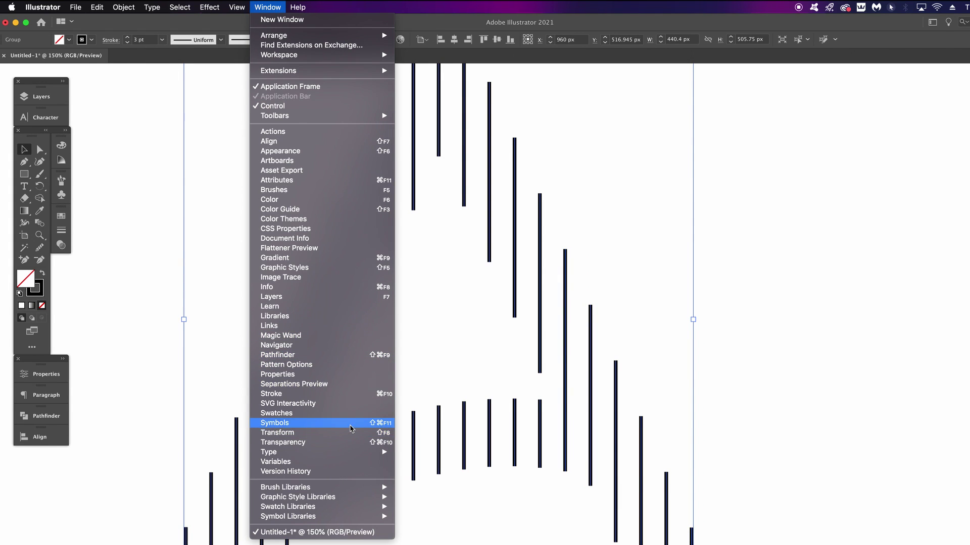
pyautogui.click(349, 394)
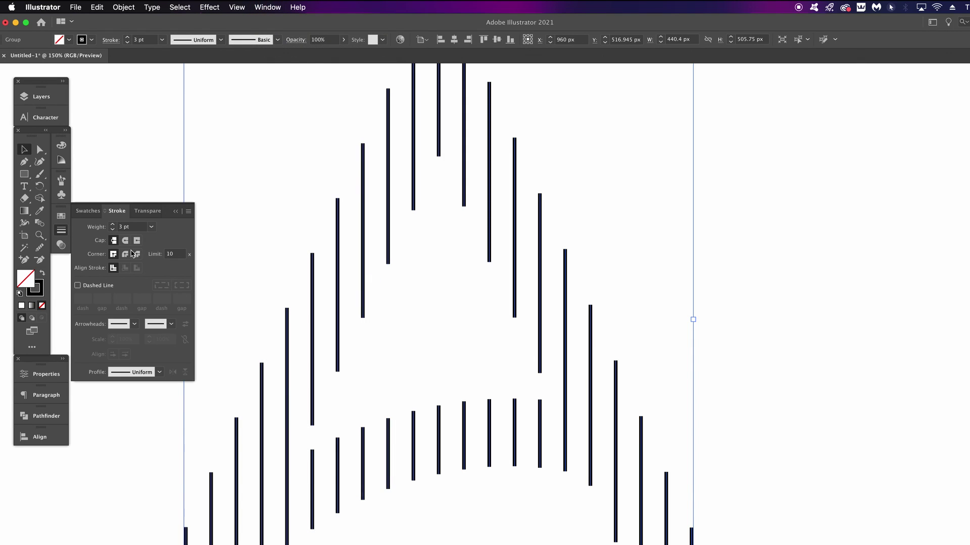
pyautogui.click(126, 242)
pyautogui.click(610, 301)
pyautogui.scroll(-3, 675, 338)
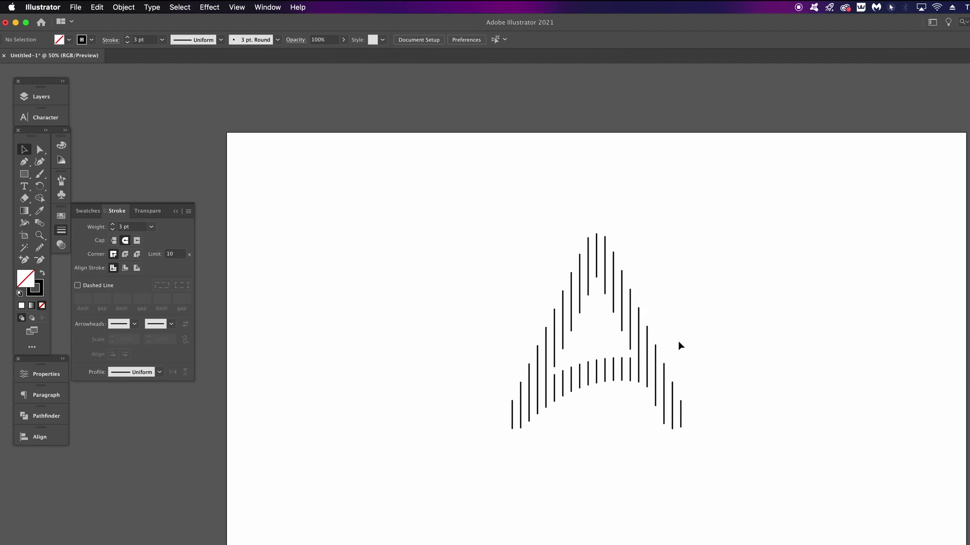
pyautogui.scroll(1, 679, 346)
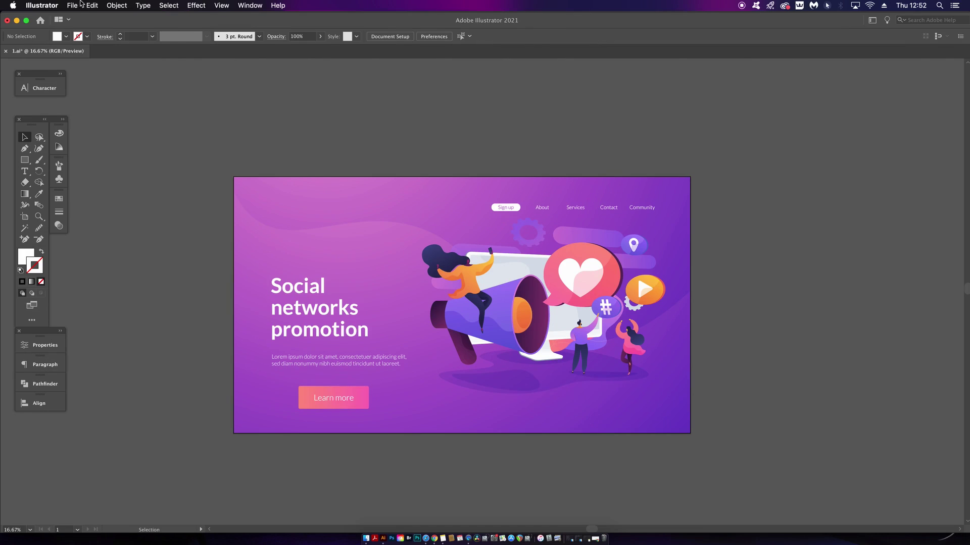
# Run the Zoom-and-center script on all objects in the document
pyautogui.click(72, 5)
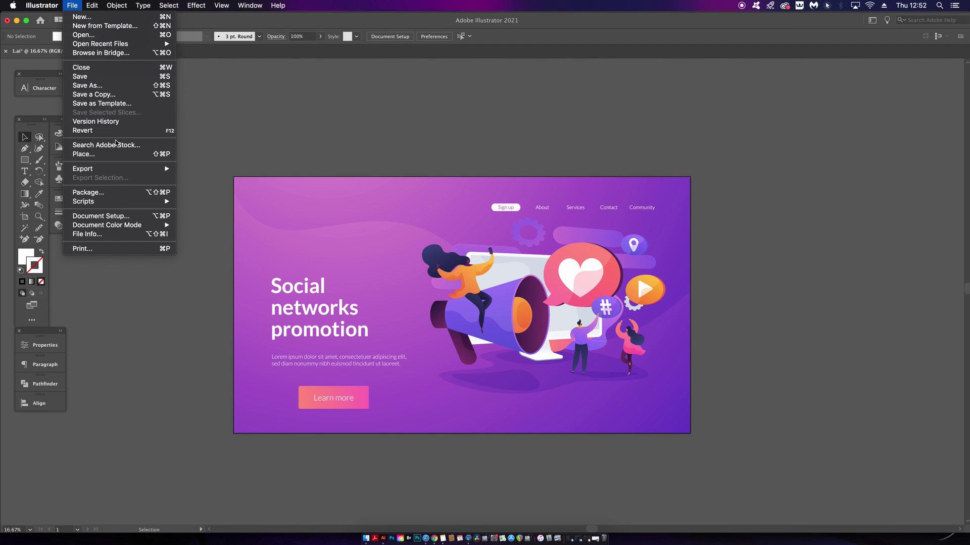
pyautogui.moveTo(101, 201)
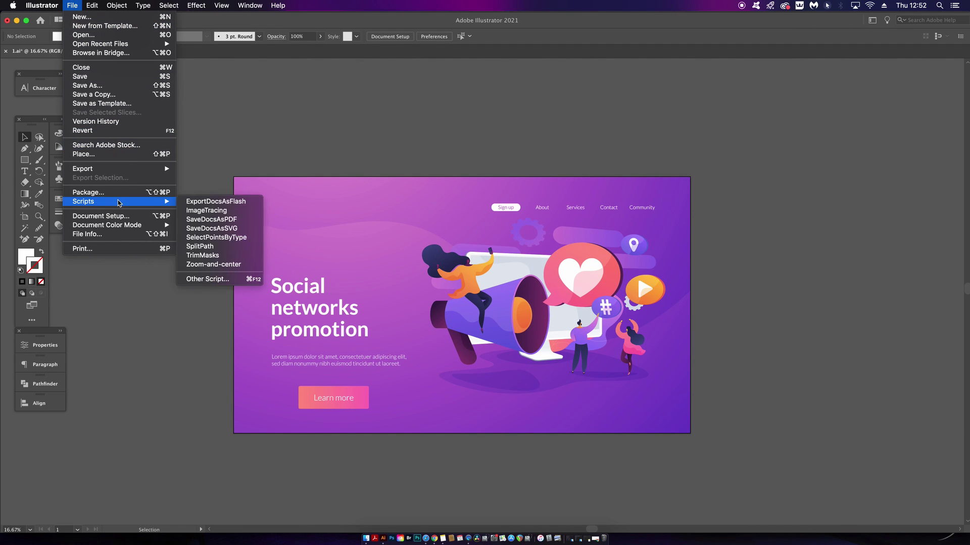
pyautogui.click(222, 265)
pyautogui.moveTo(488, 217); pyautogui.dragTo(812, 189)
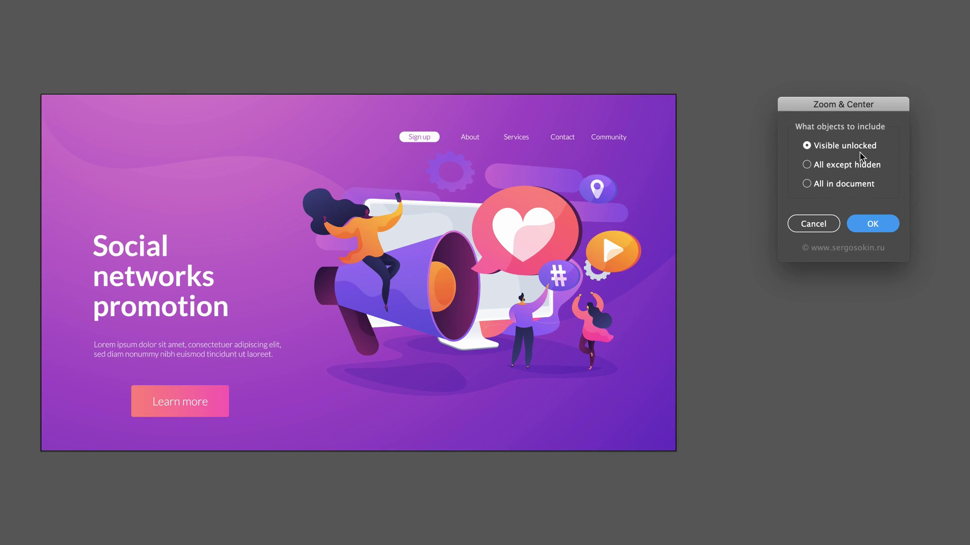
pyautogui.click(856, 185)
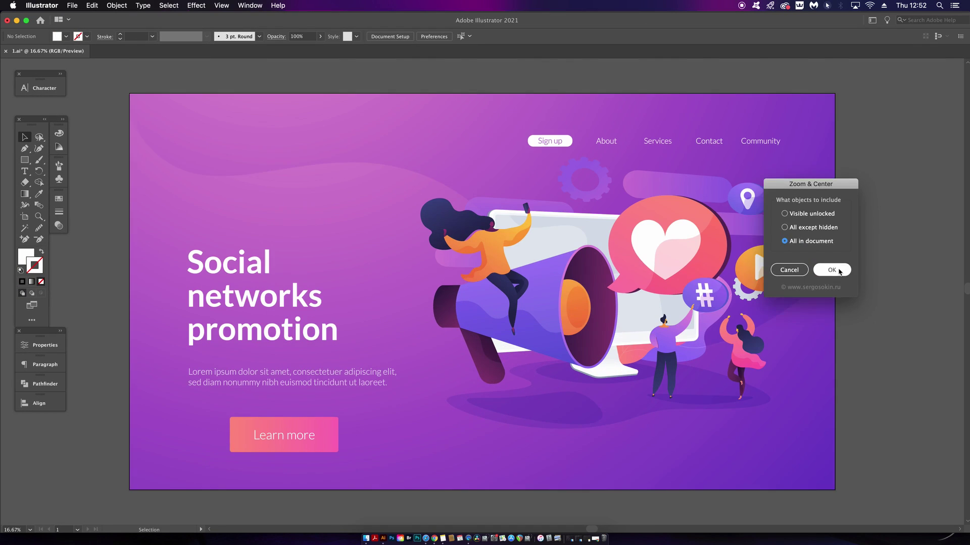
pyautogui.click(832, 270)
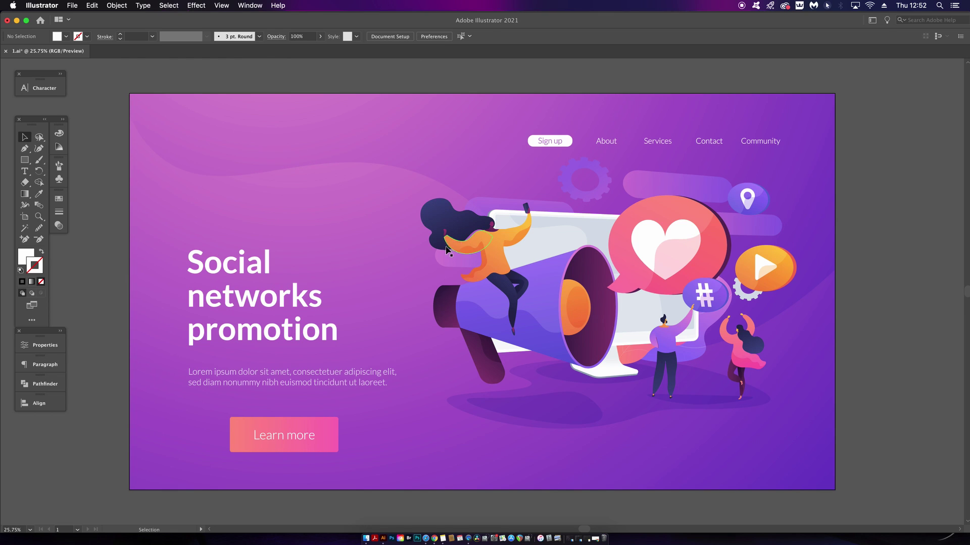
# Zoom and center the view on the selected location-pin icon
pyautogui.click(752, 202)
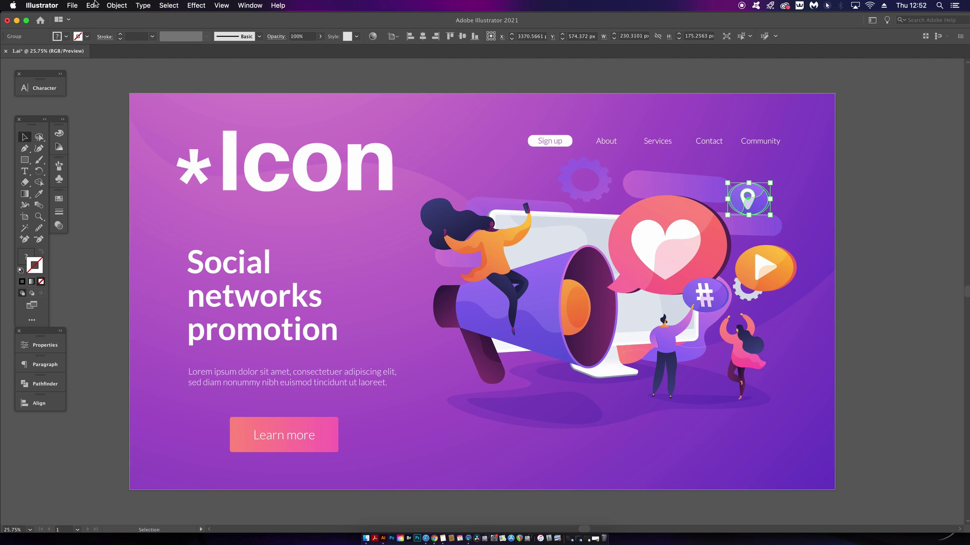
pyautogui.click(93, 5)
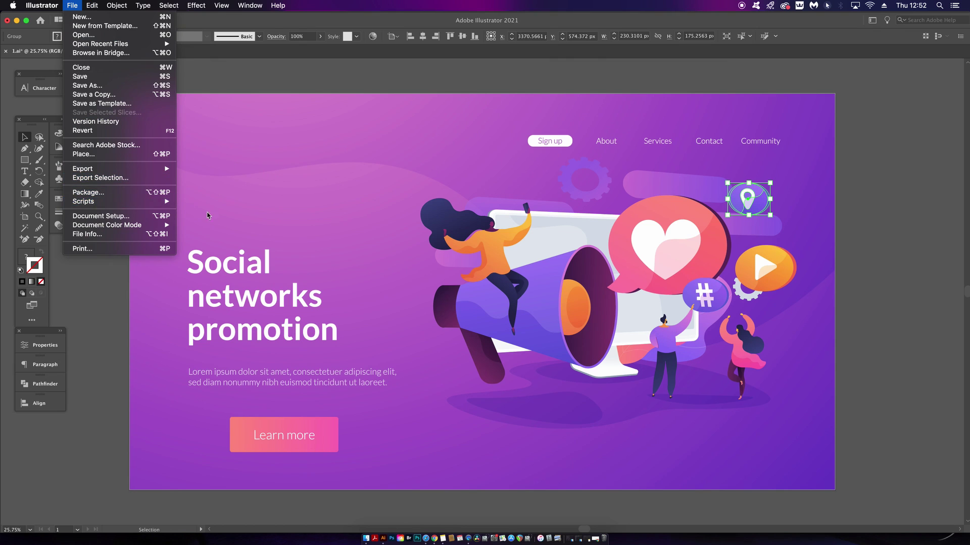
pyautogui.moveTo(162, 202)
pyautogui.click(217, 264)
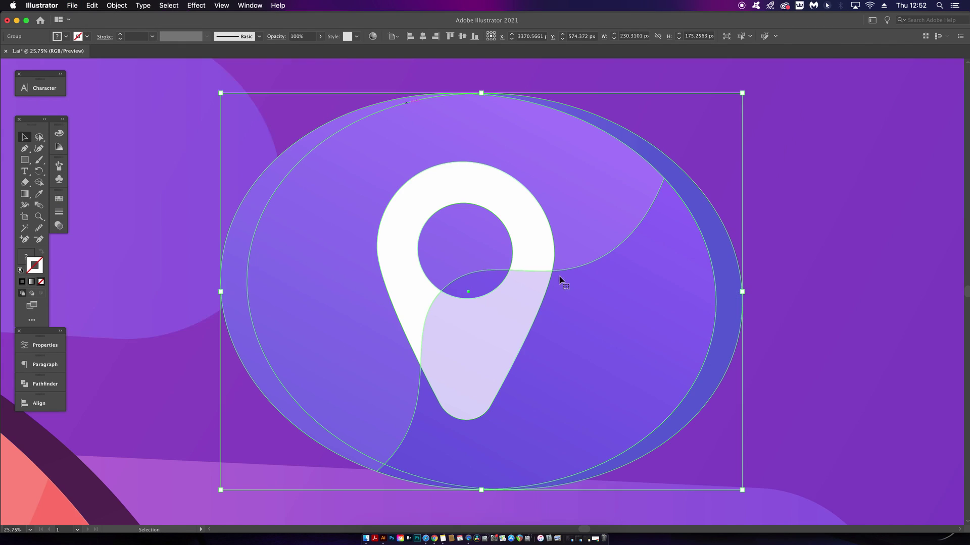
pyautogui.scroll(-10, 684, 255)
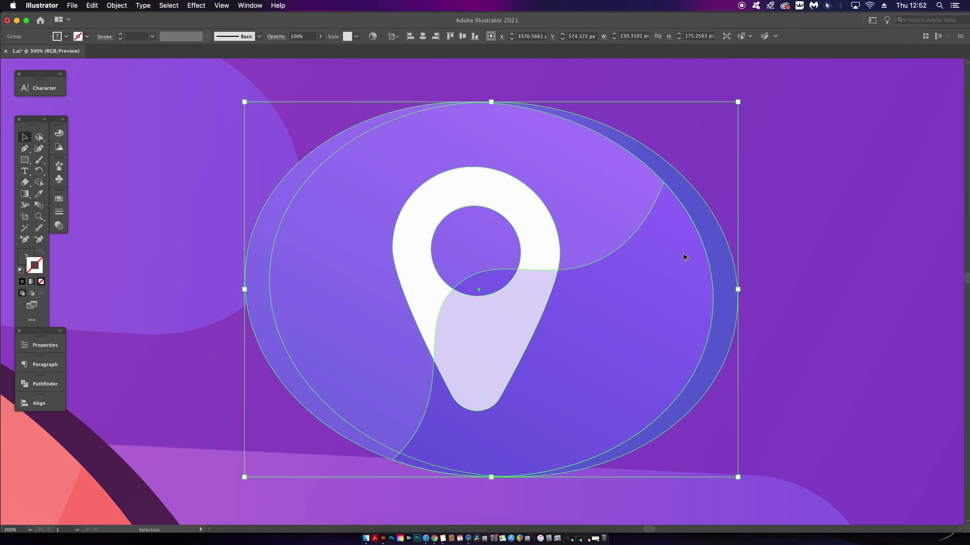
pyautogui.press('super+equal')
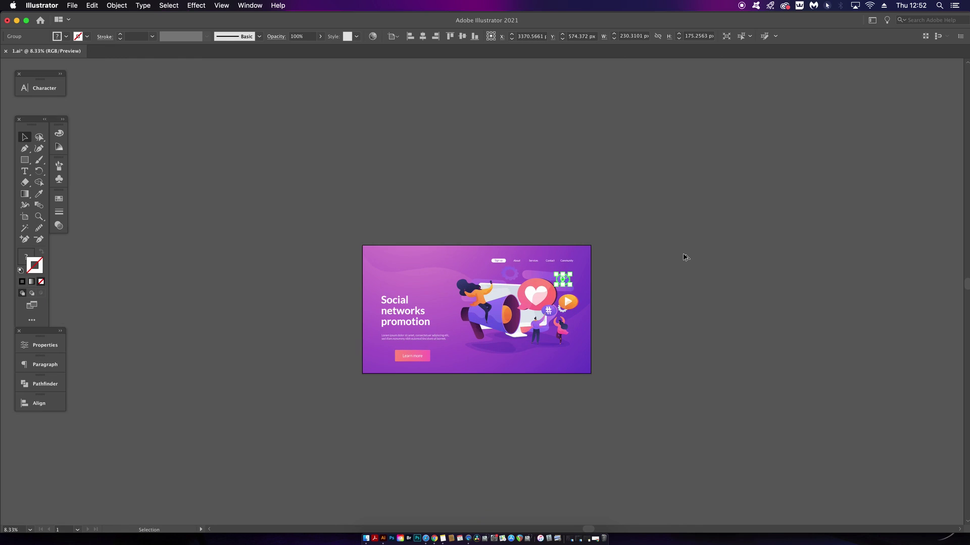
# Zoom and center on the Learn more button group, then zoom back out to the artboard
pyautogui.click(413, 356)
pyautogui.click(72, 5)
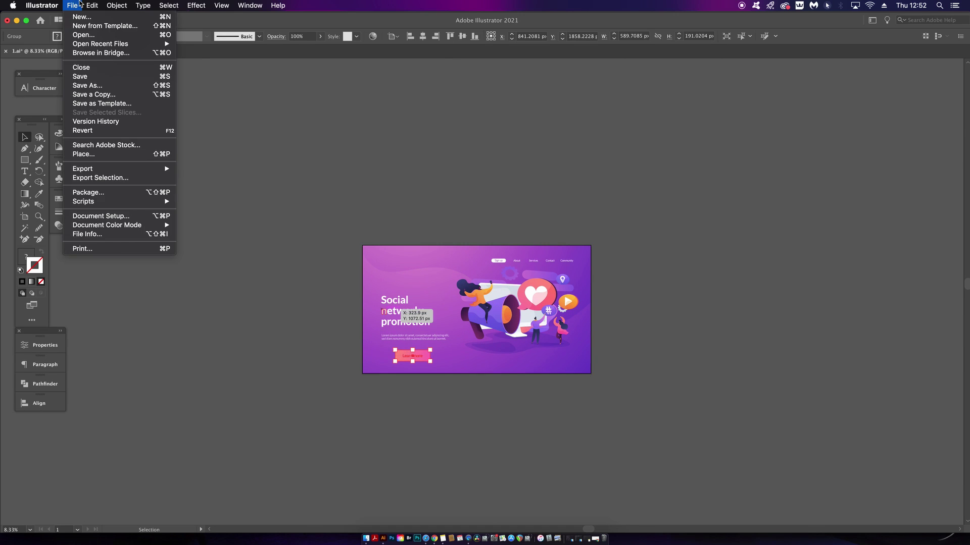
pyautogui.moveTo(109, 201)
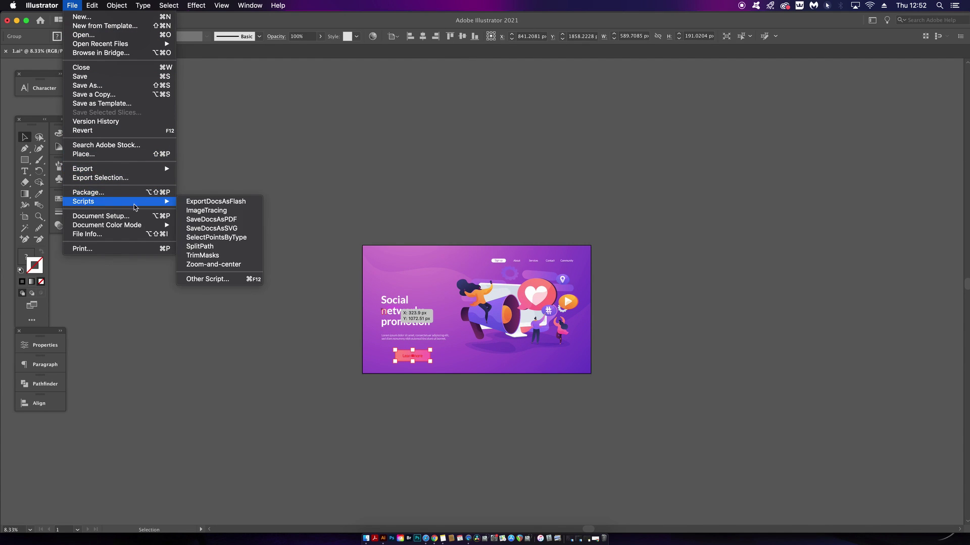
pyautogui.click(233, 264)
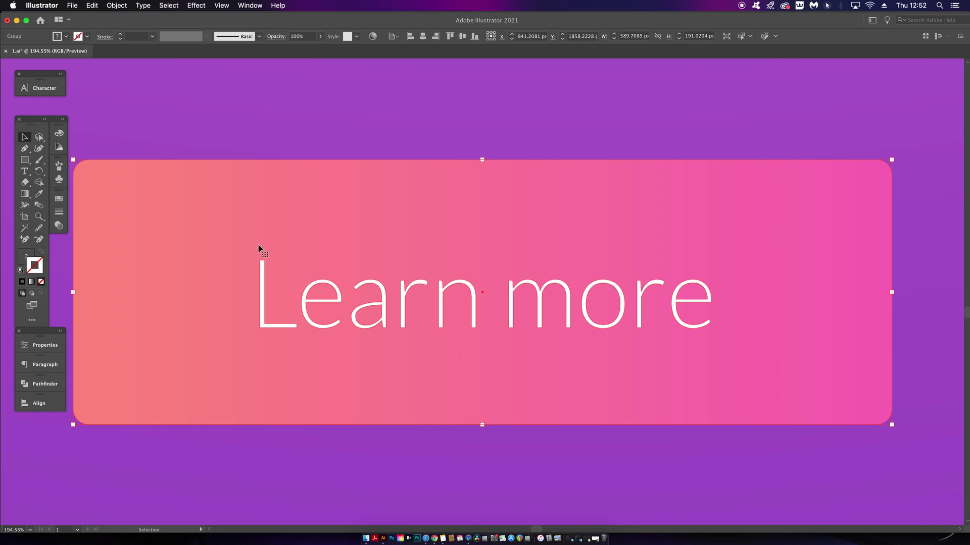
pyautogui.press('super+minus')
pyautogui.click(328, 107)
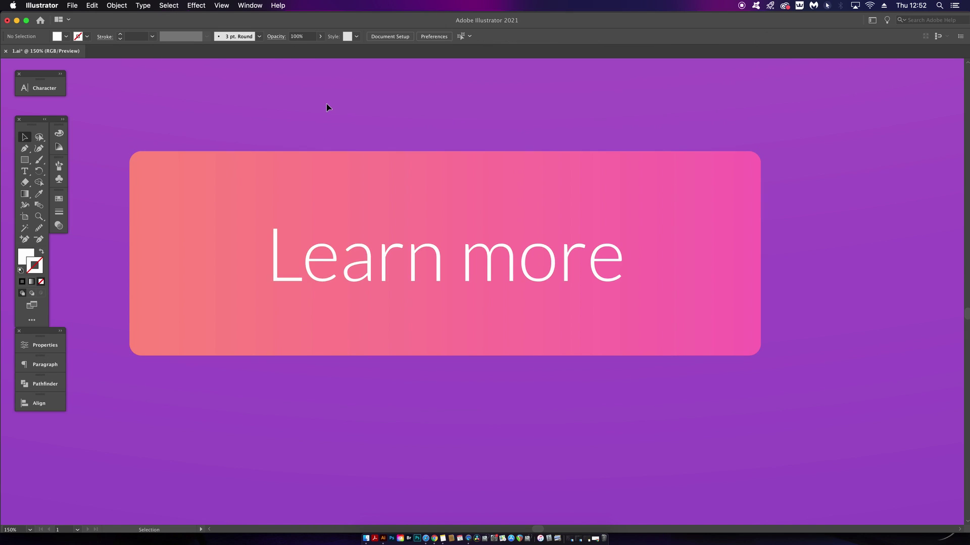
pyautogui.scroll(-3, 338, 154)
pyautogui.scroll(5, 347, 152)
pyautogui.scroll(-1, 394, 269)
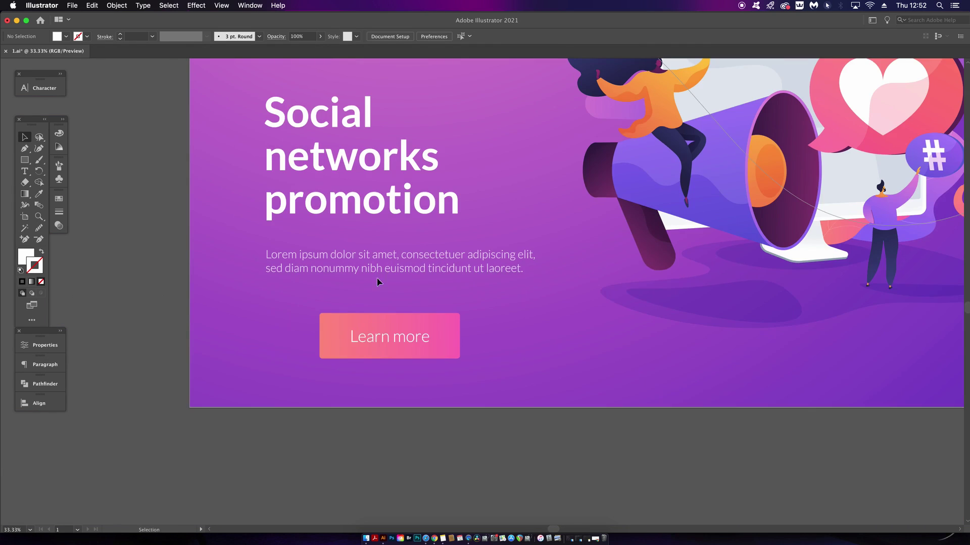
pyautogui.scroll(2, 364, 283)
pyautogui.scroll(-2, 388, 272)
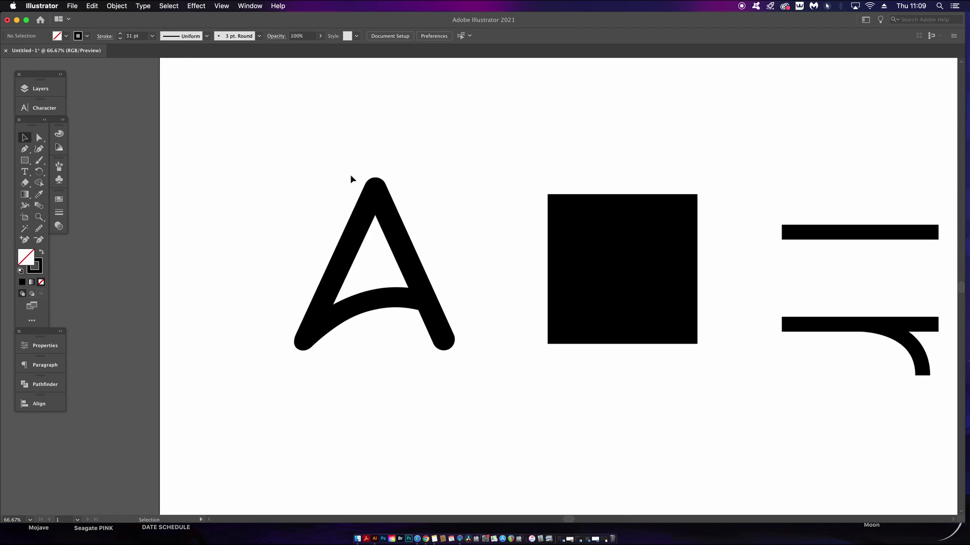
# Outline the A's stroke and switch to the Direct Selection tool
pyautogui.press('super+a')
pyautogui.press('super+shift+o')
pyautogui.press('a')
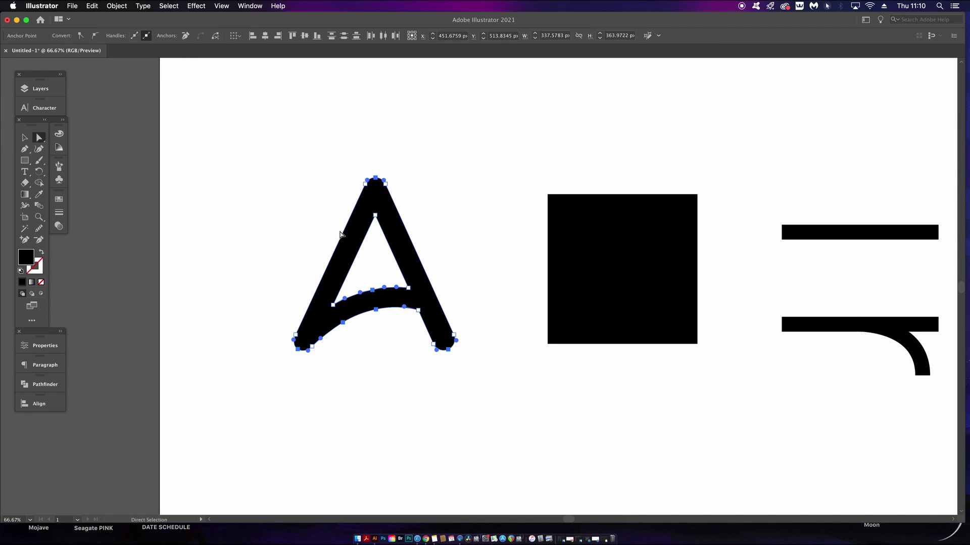
# Run SelectPointsByType and select the A's flush, Bezier, corner and flat points in turn
pyautogui.click(72, 6)
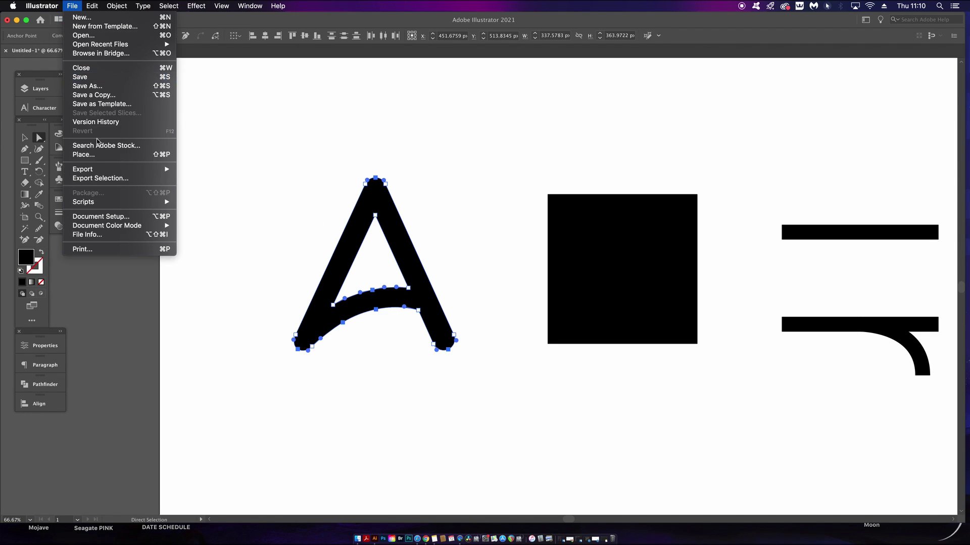
pyautogui.moveTo(153, 204)
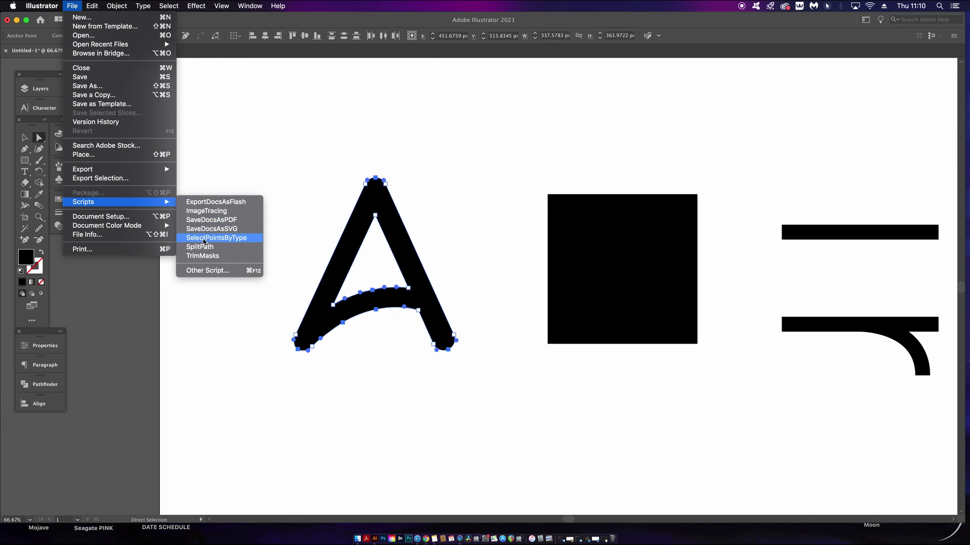
pyautogui.click(204, 237)
pyautogui.moveTo(487, 173); pyautogui.dragTo(524, 152)
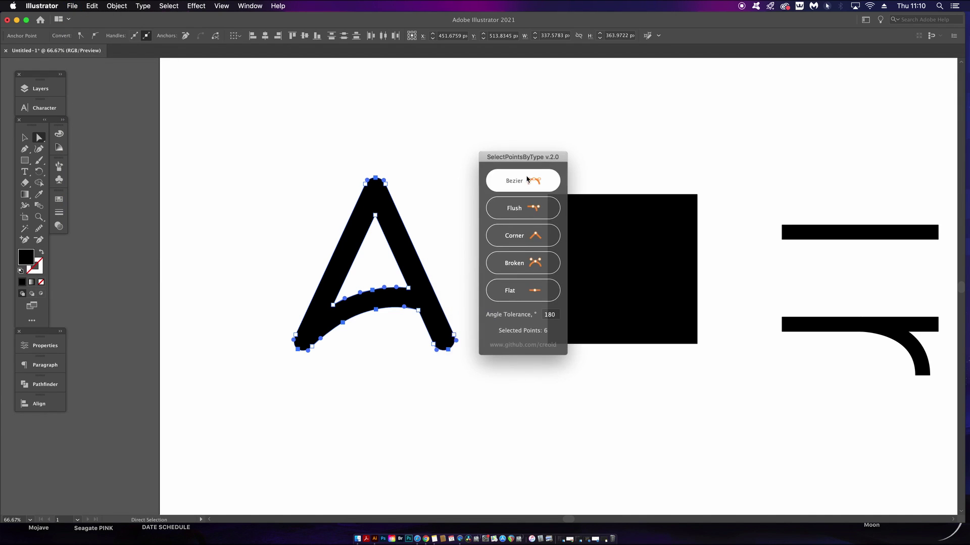
pyautogui.click(534, 195)
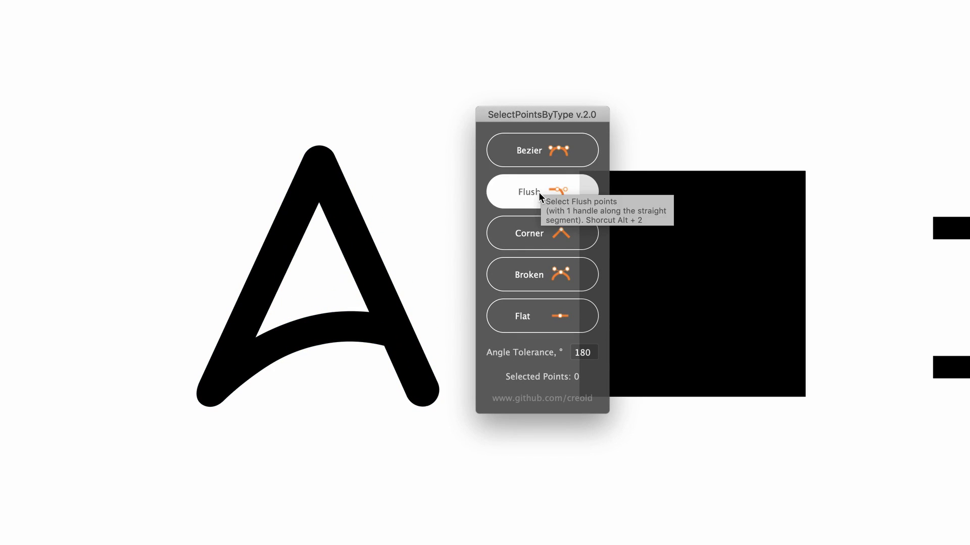
pyautogui.click(535, 164)
pyautogui.click(542, 233)
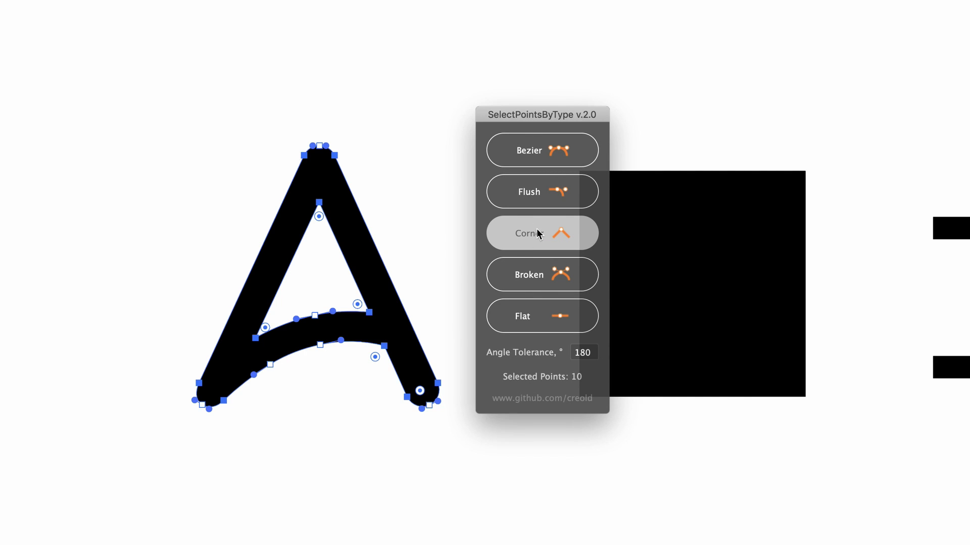
pyautogui.click(545, 313)
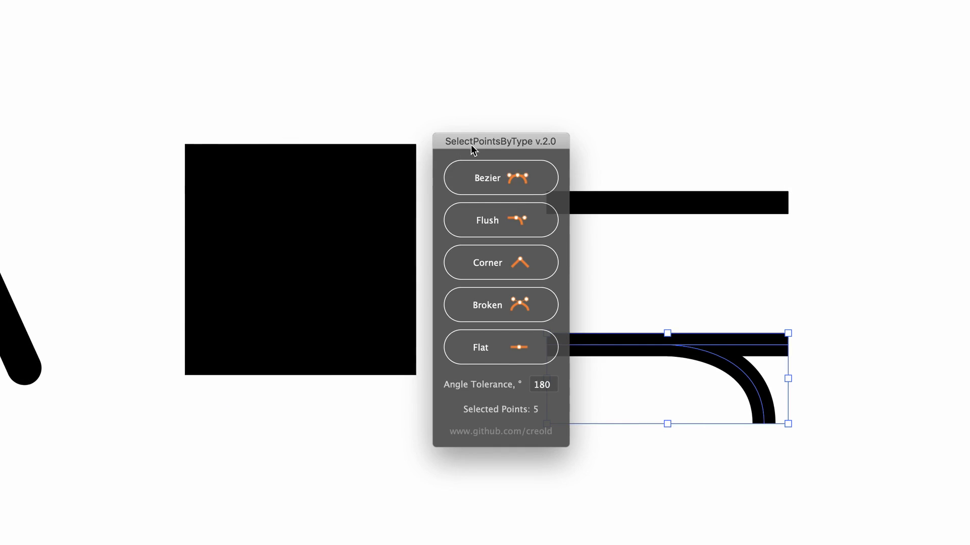
# Select the Bezier, flat and corner points on the curved bar and bottom path
pyautogui.moveTo(472, 144); pyautogui.dragTo(326, 157)
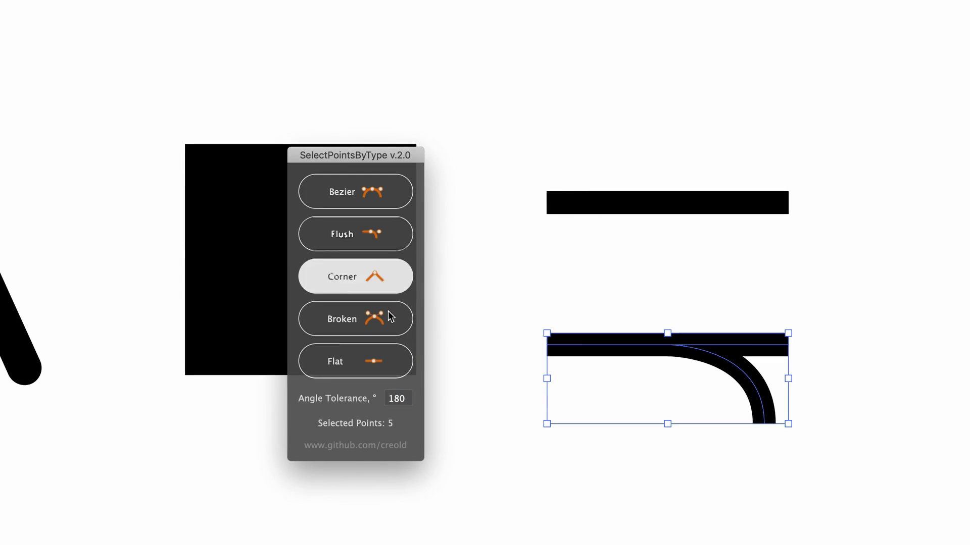
pyautogui.click(369, 196)
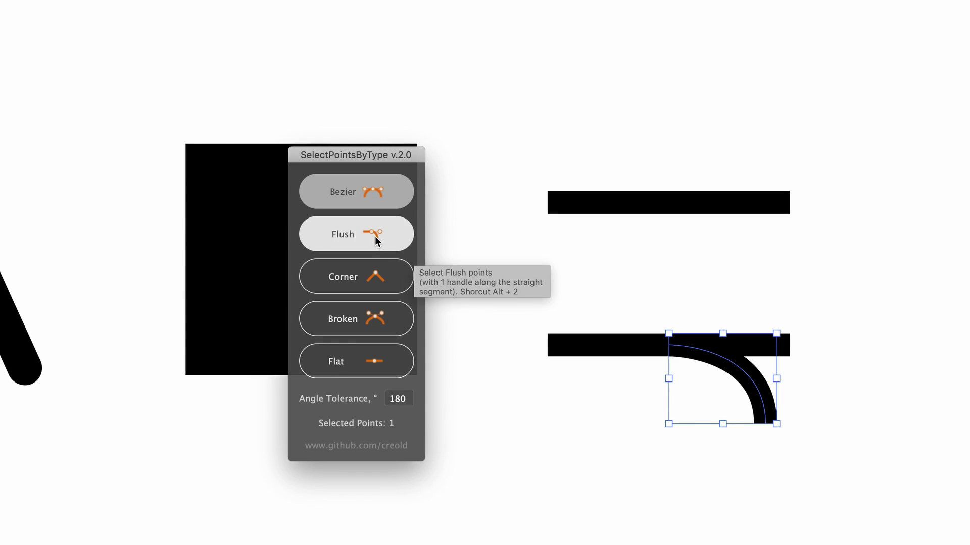
pyautogui.click(361, 364)
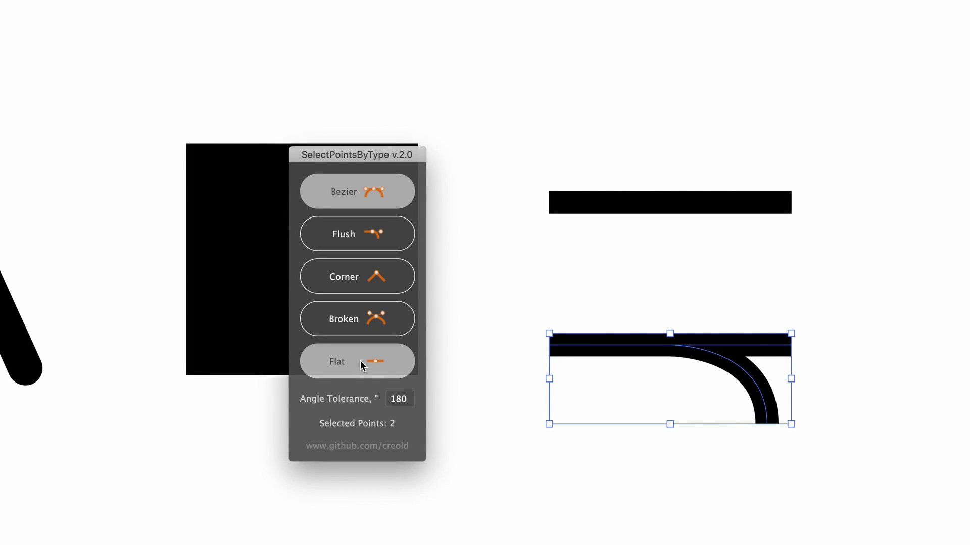
pyautogui.click(385, 277)
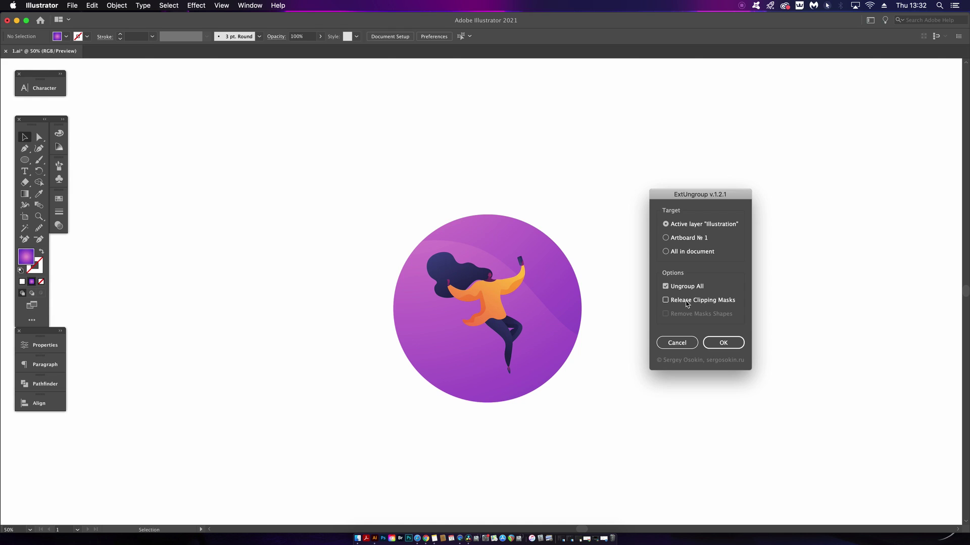
# Run ExtUngroup with Release Clipping Masks, then test-move the circle clip group and undo
pyautogui.click(687, 301)
pyautogui.click(722, 342)
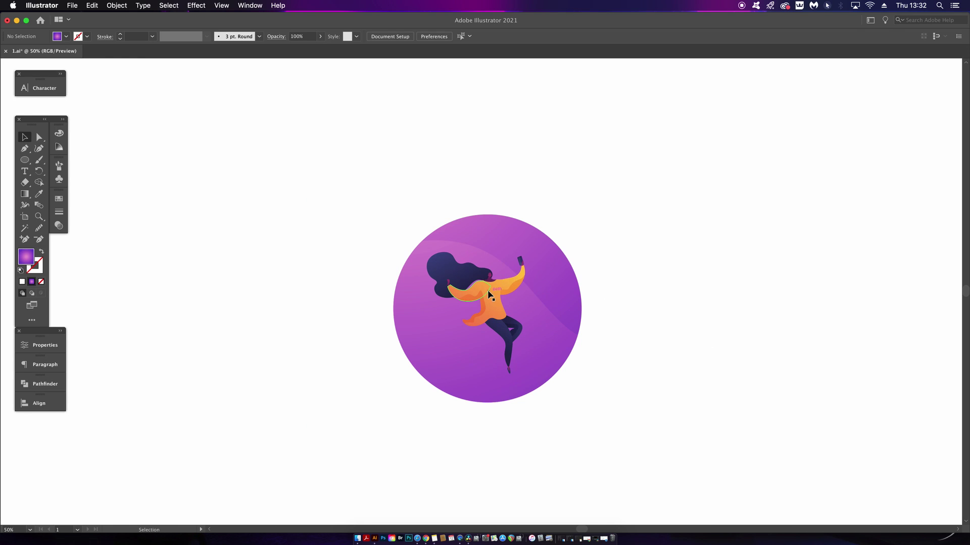
pyautogui.click(548, 260)
pyautogui.moveTo(550, 263); pyautogui.dragTo(566, 261)
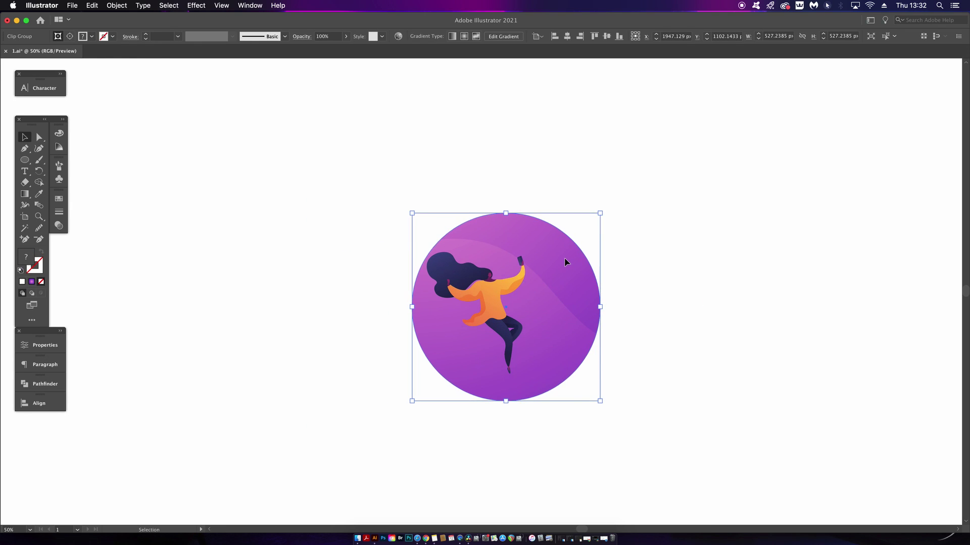
pyautogui.press('cmd+z')
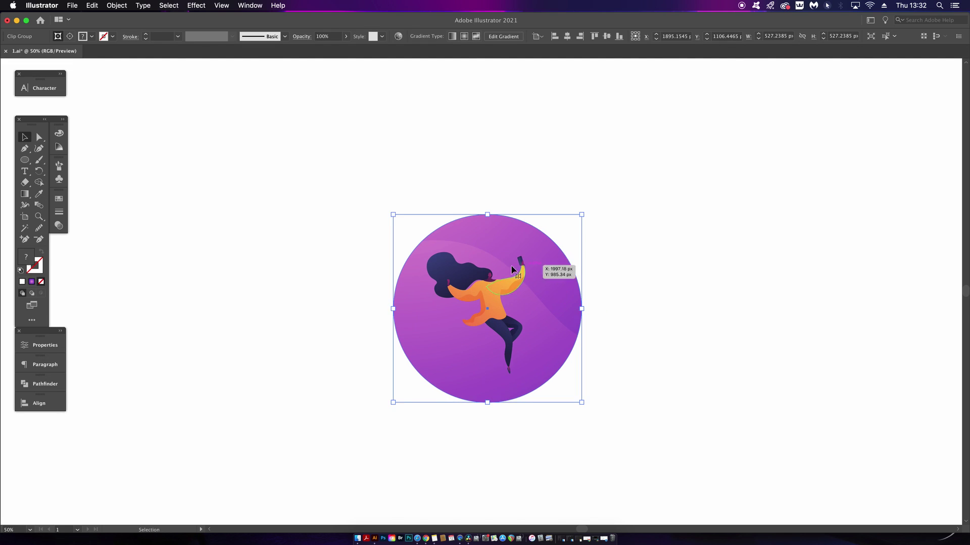
# Move the orange shirt shape on its own to test it, undo, and deselect
pyautogui.click(496, 283)
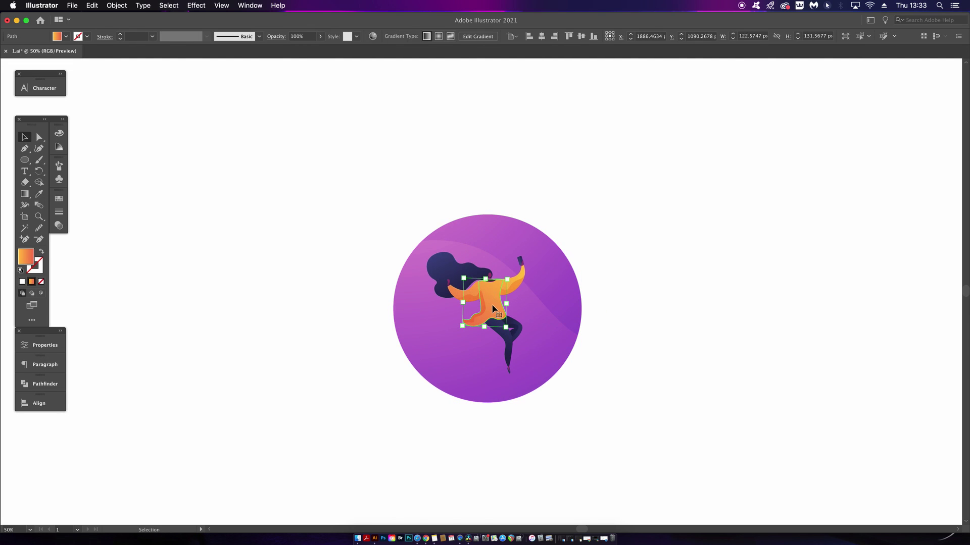
pyautogui.moveTo(492, 304); pyautogui.dragTo(512, 322)
pyautogui.press('cmd+z')
pyautogui.click(636, 275)
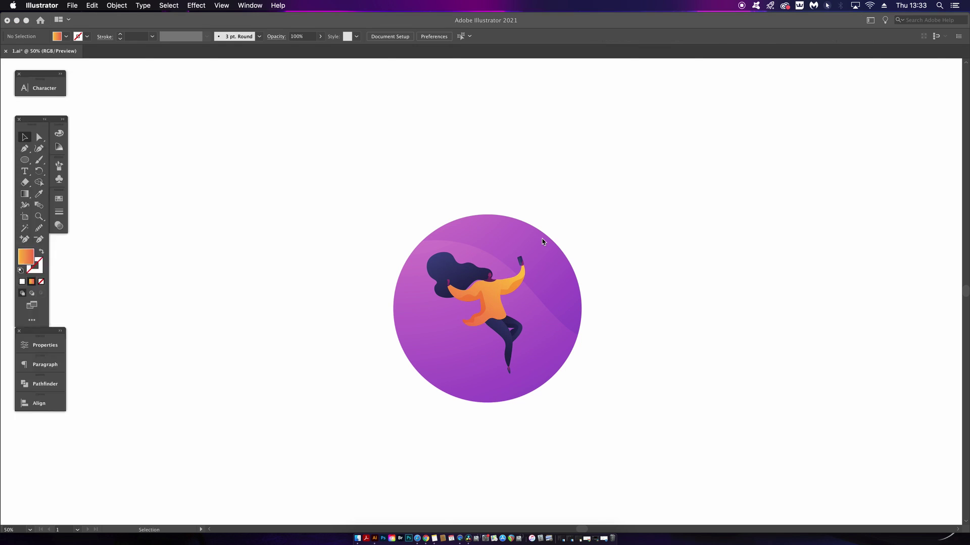
# Run ExtUngroup on the circle clip group with Release Clipping Masks enabled
pyautogui.click(503, 224)
pyautogui.click(45, 5)
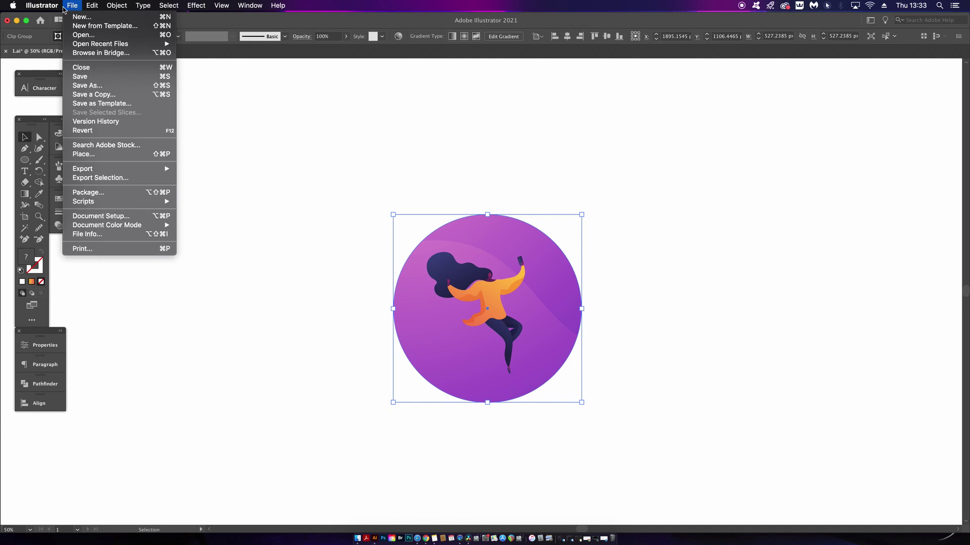
pyautogui.moveTo(70, 7)
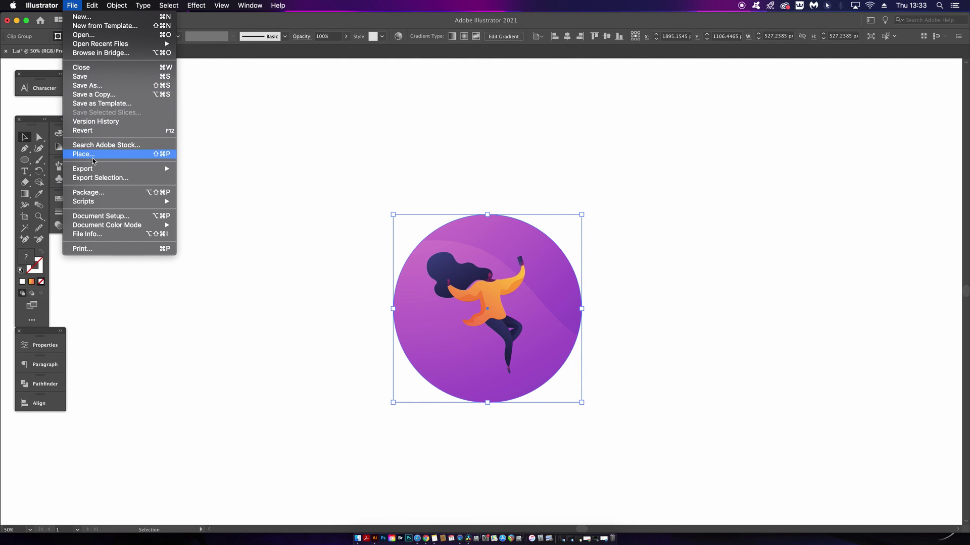
pyautogui.moveTo(102, 204)
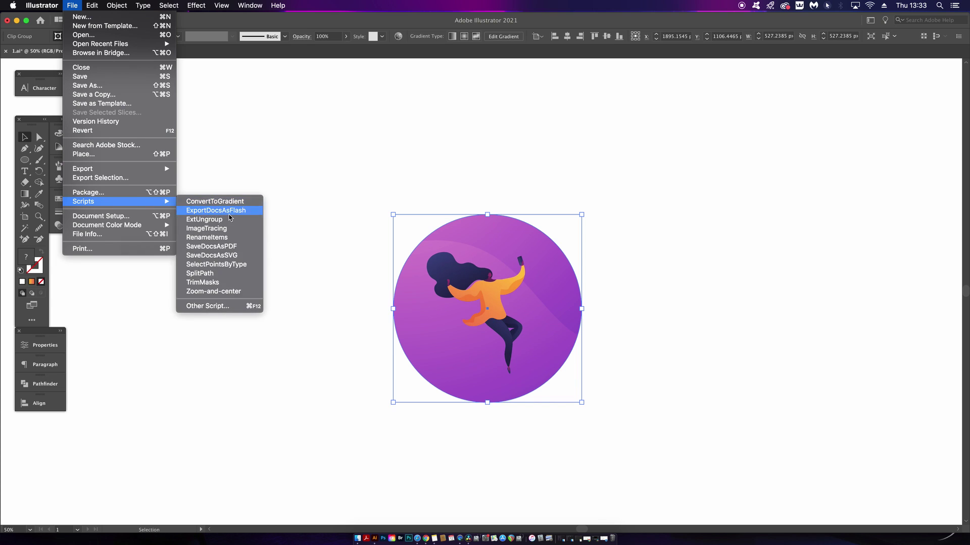
pyautogui.click(215, 219)
pyautogui.moveTo(508, 183); pyautogui.dragTo(708, 173)
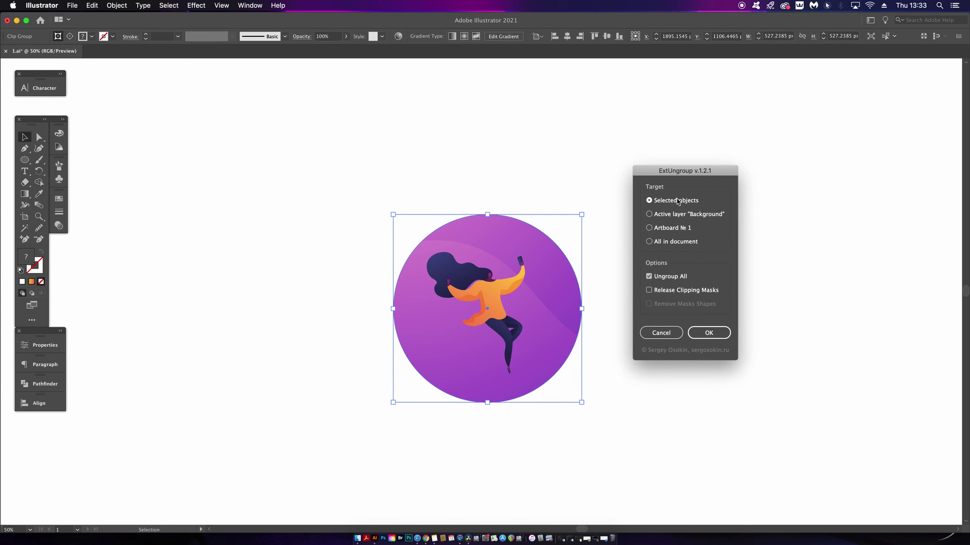
pyautogui.click(669, 291)
pyautogui.click(709, 332)
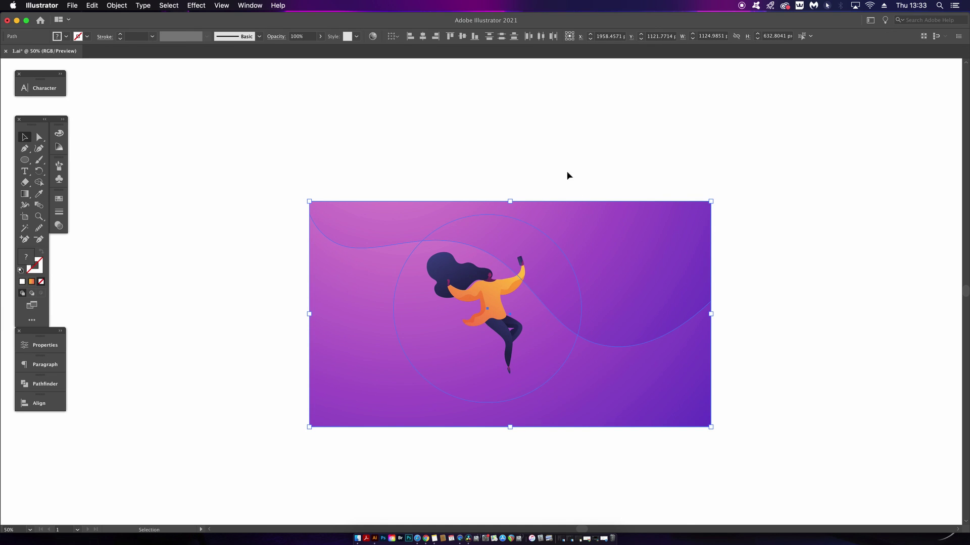
# Test-move the revealed purple background, undo the move, and deselect
pyautogui.moveTo(590, 263); pyautogui.dragTo(600, 279)
pyautogui.click(784, 246)
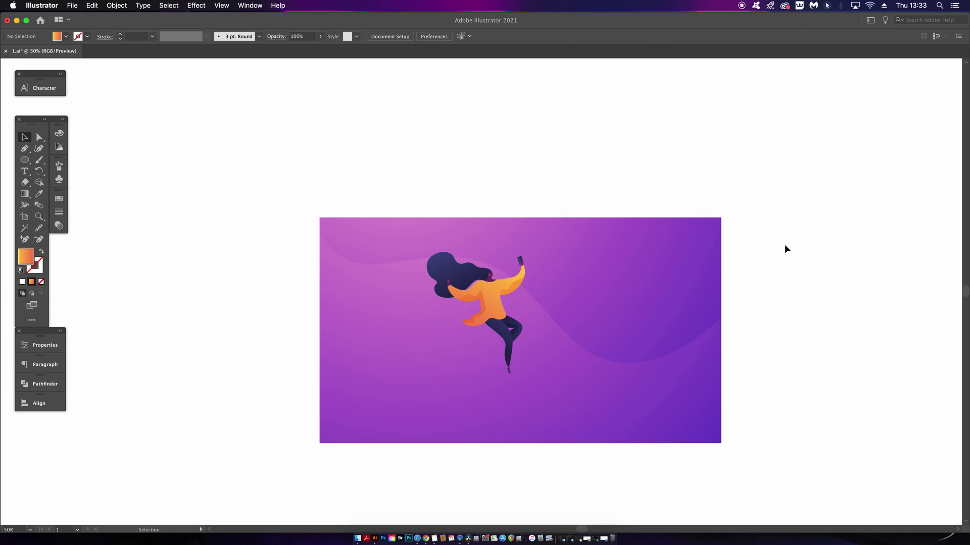
pyautogui.press('super+z')
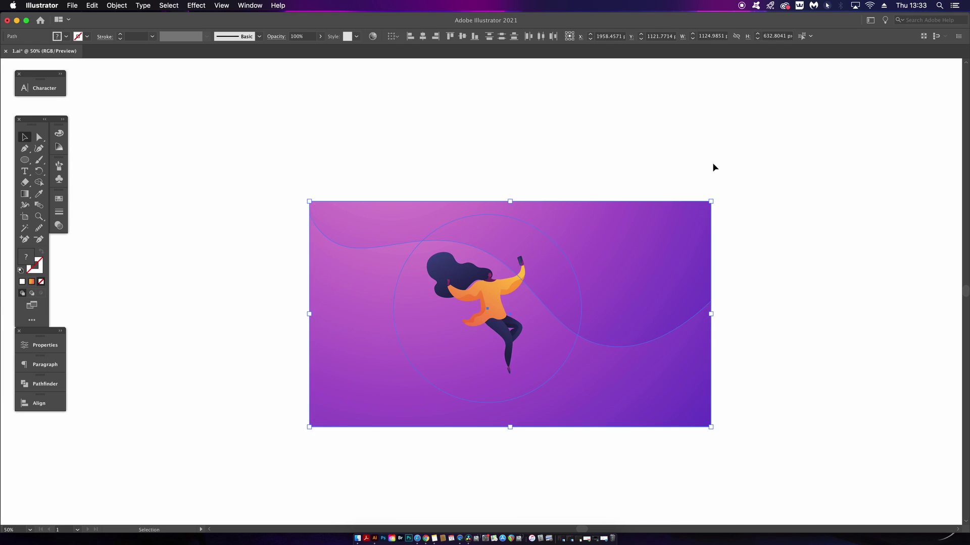
pyautogui.click(712, 164)
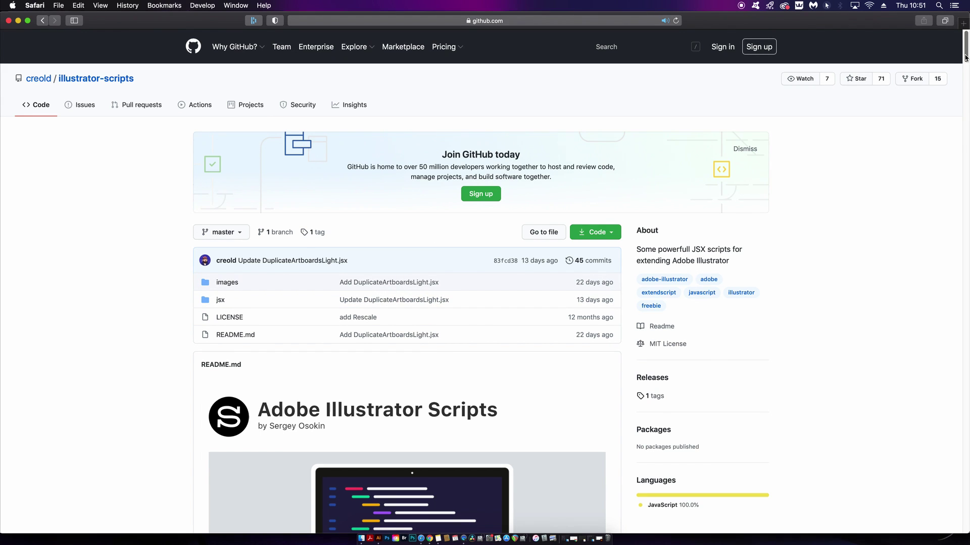
# Scroll the README to How to run scripts and highlight the OS X install path
pyautogui.moveTo(965, 57); pyautogui.dragTo(966, 101)
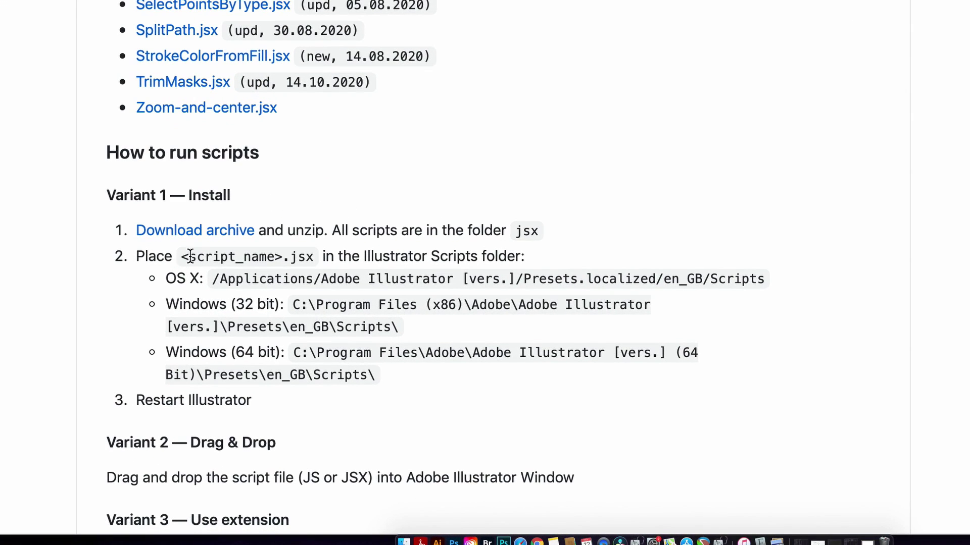
pyautogui.moveTo(153, 276); pyautogui.dragTo(207, 279)
pyautogui.click(247, 281)
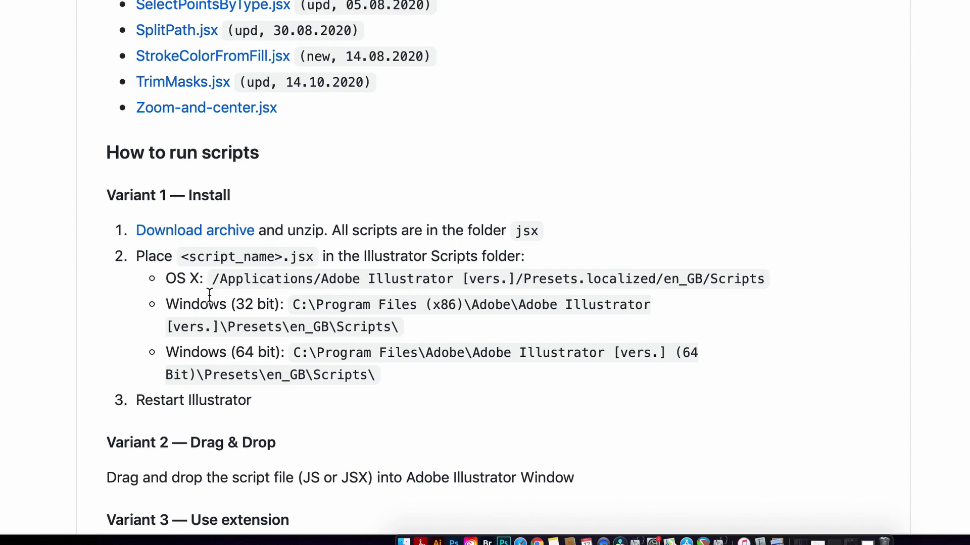